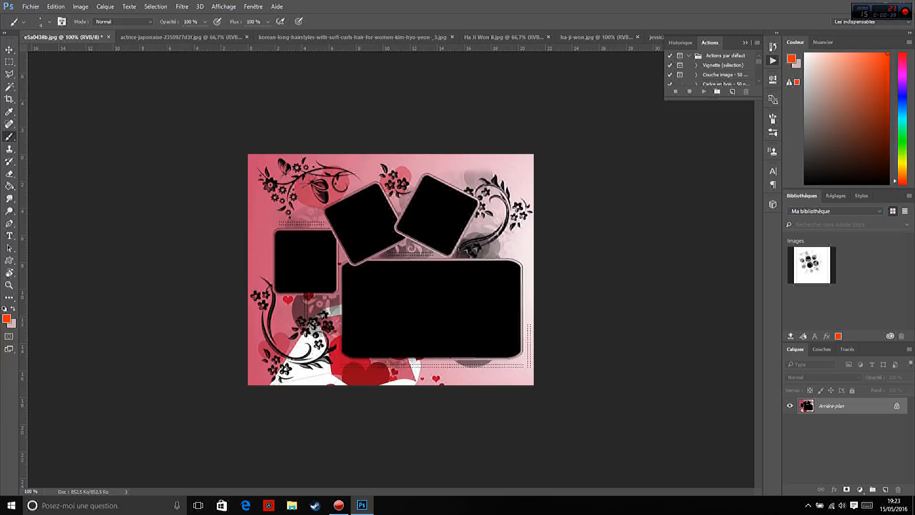
# Convert the locked background of the collage template into a regular layer with the default name.
pyautogui.rightClick(832, 407)
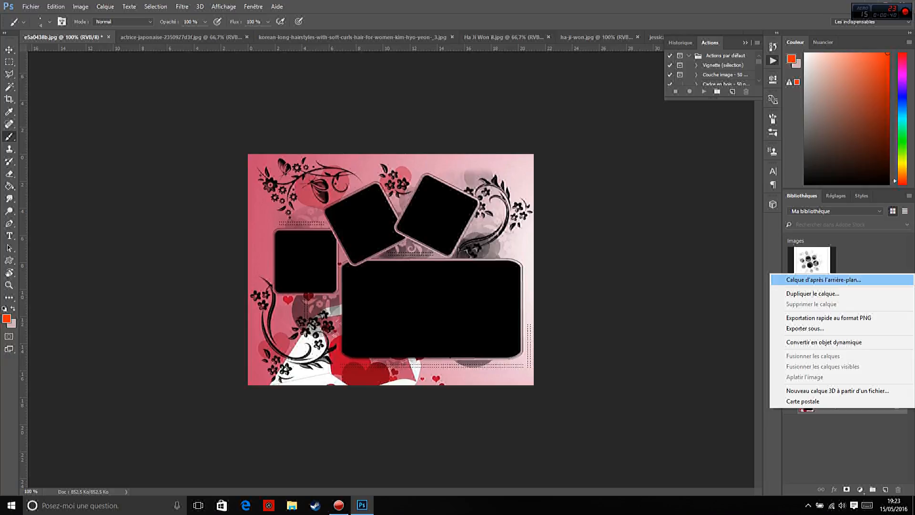
pyautogui.click(824, 280)
pyautogui.press('Return')
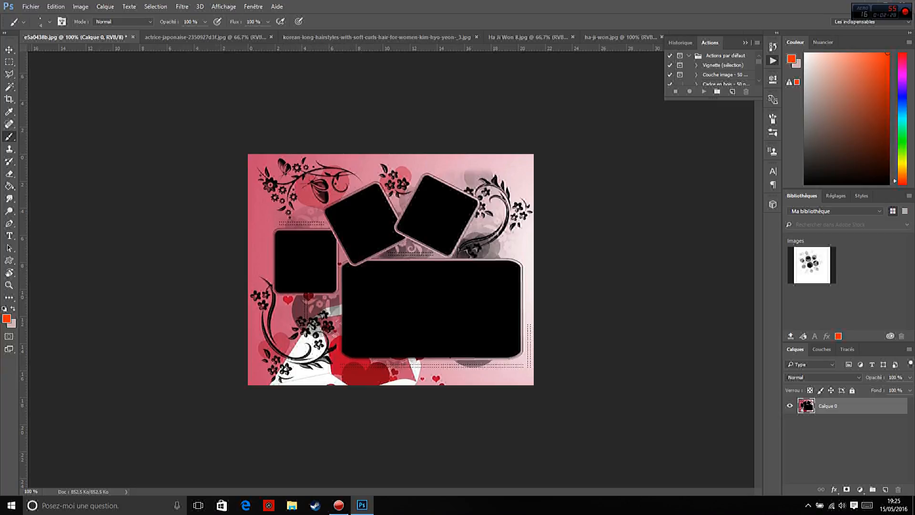
# Look through the other open portrait photos and return to the collage template e5a0438b.jpg.
pyautogui.hotkey('ctrl', 'Tab')
pyautogui.hotkey('ctrl', 'Tab')
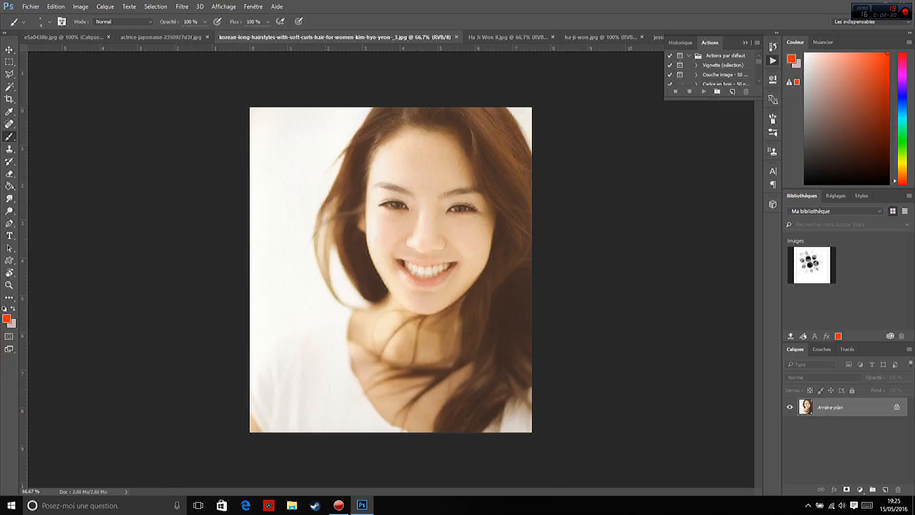
pyautogui.hotkey('ctrl', 'Tab')
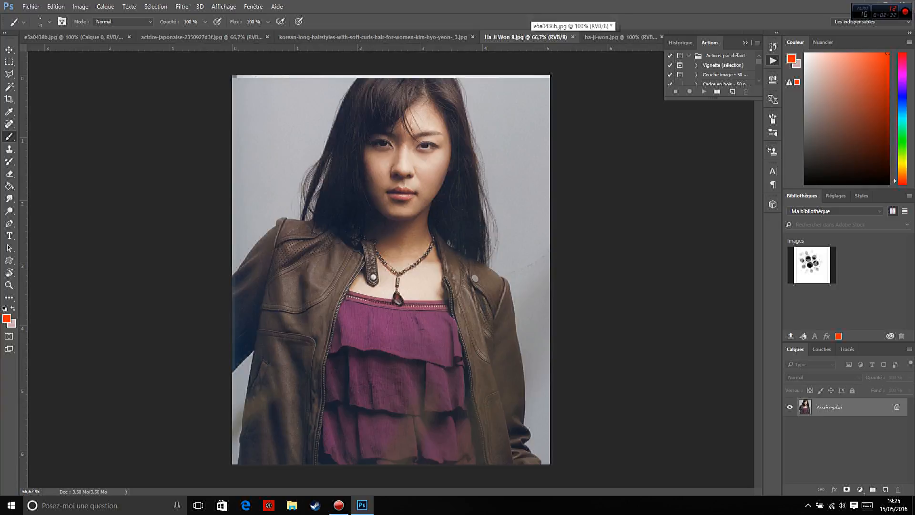
pyautogui.hotkey('ctrl', 'Tab')
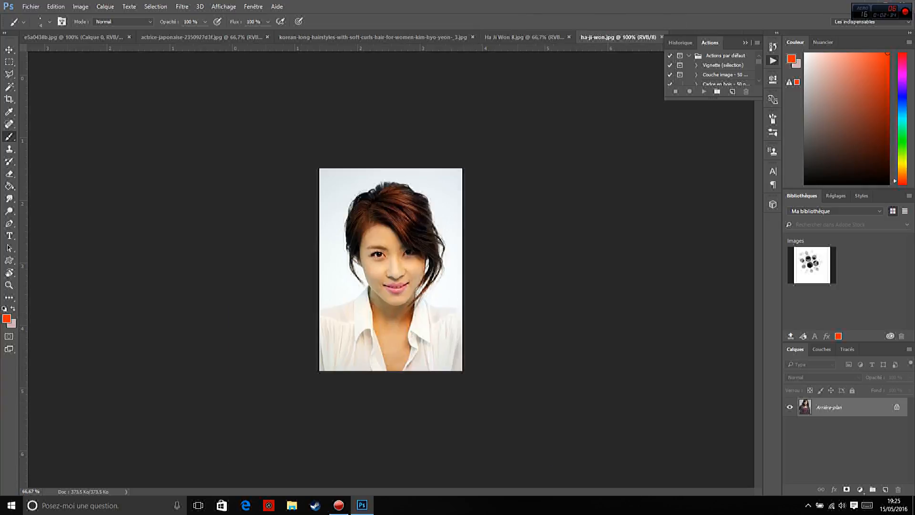
pyautogui.hotkey('ctrl', 'Tab')
pyautogui.hotkey('ctrl', 'Tab')
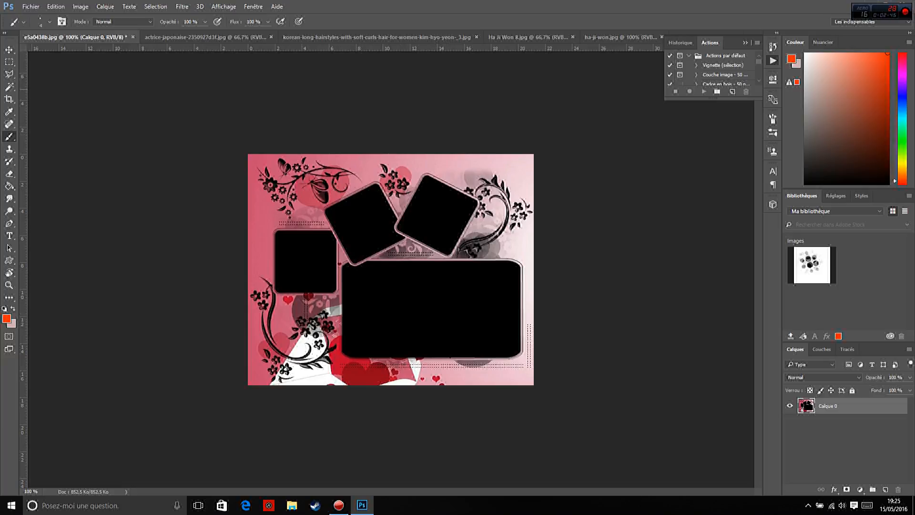
# Select the black fill of the template's small upright square frame with the Magic Wand and delete it.
pyautogui.click(9, 86)
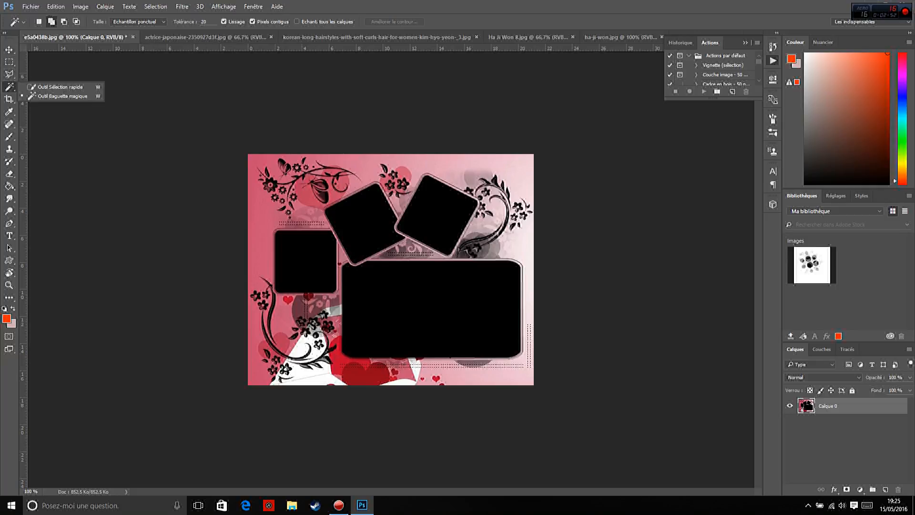
pyautogui.click(62, 97)
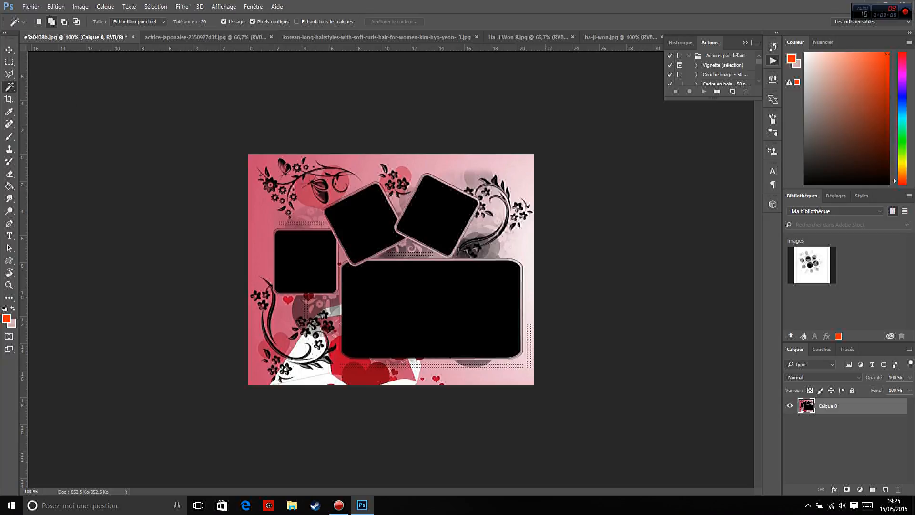
pyautogui.rightClick(9, 87)
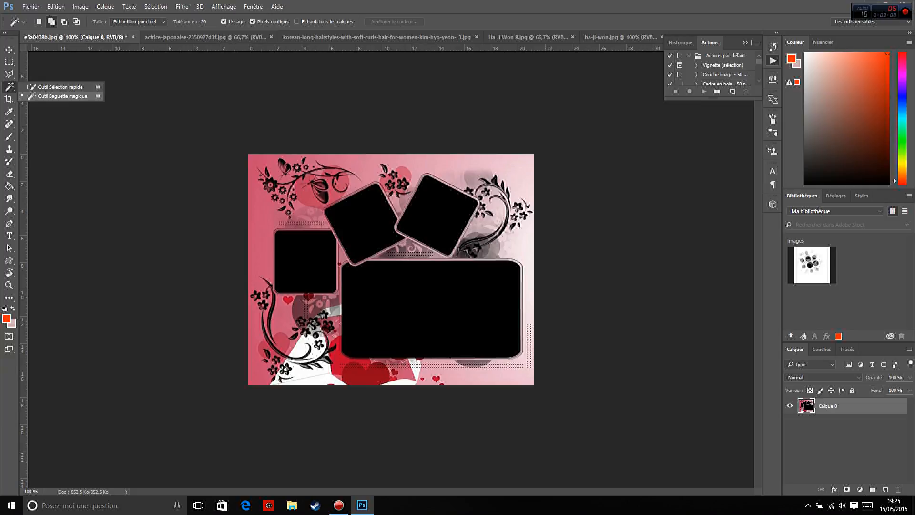
pyautogui.click(63, 97)
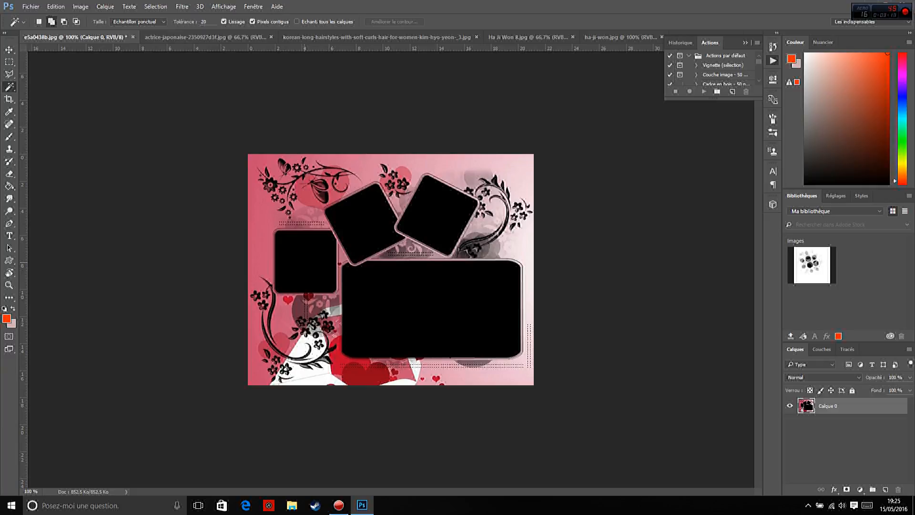
pyautogui.click(305, 262)
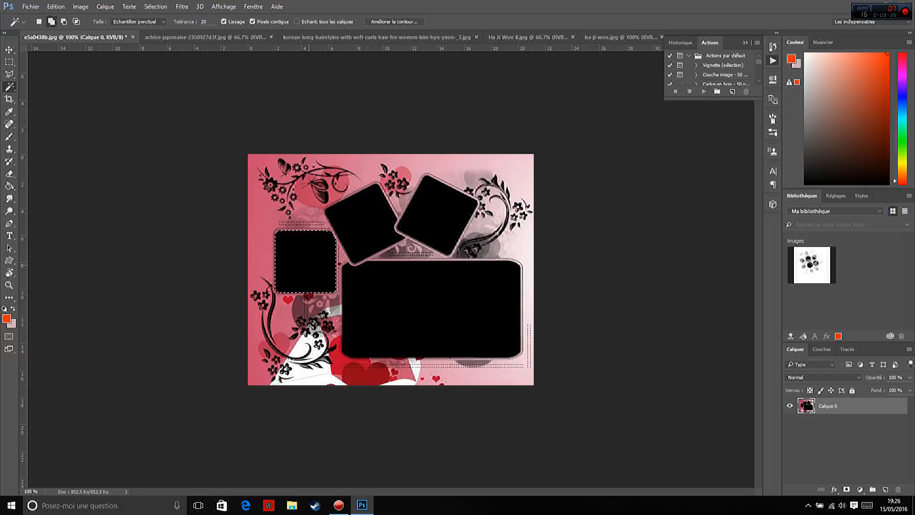
pyautogui.press('Delete')
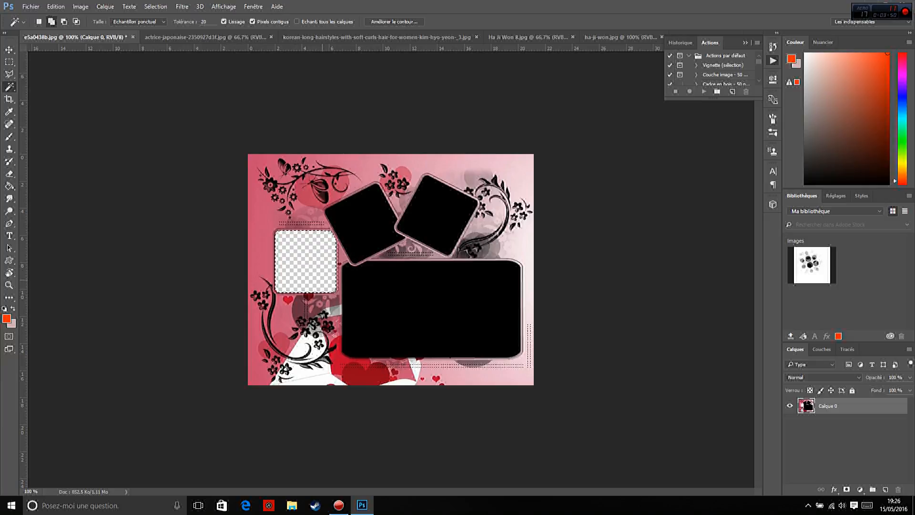
# Select and delete the black fill of the two tilted square frames, one after the other.
pyautogui.hotkey('ctrl', 'd')
pyautogui.click(364, 222)
pyautogui.press('Delete')
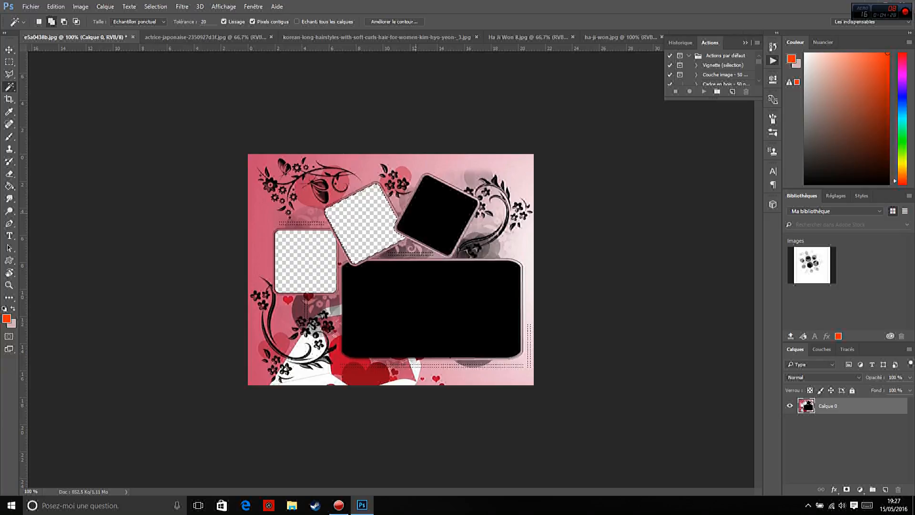
pyautogui.hotkey('ctrl', 'd')
pyautogui.hotkey('ctrl', 'shift', 'd')
pyautogui.press('Delete')
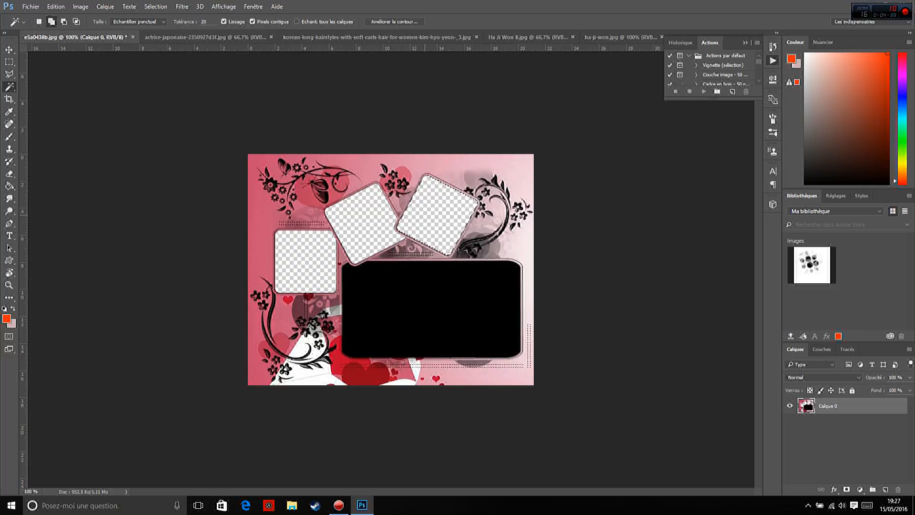
# Select and delete the black fill of the large rectangular frame, then clear the selection.
pyautogui.hotkey('ctrl', 'd')
pyautogui.click(431, 308)
pyautogui.press('Delete')
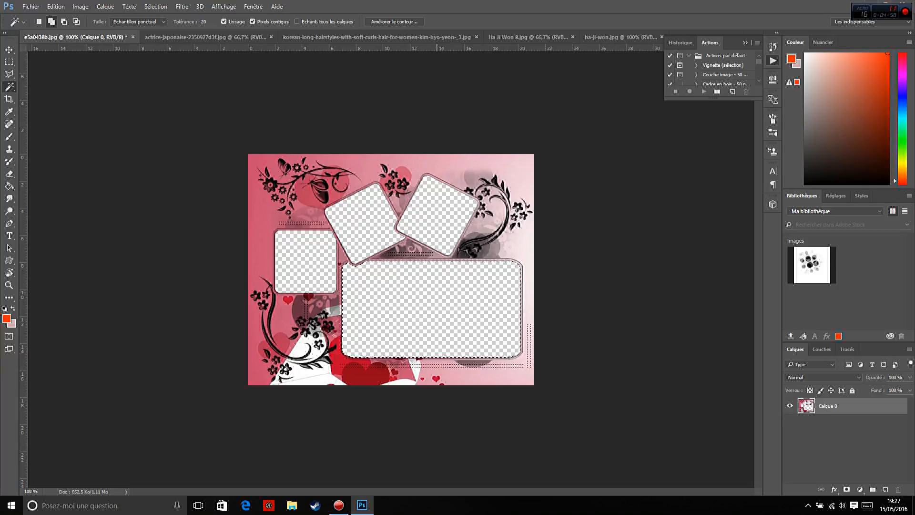
pyautogui.hotkey('ctrl', 'd')
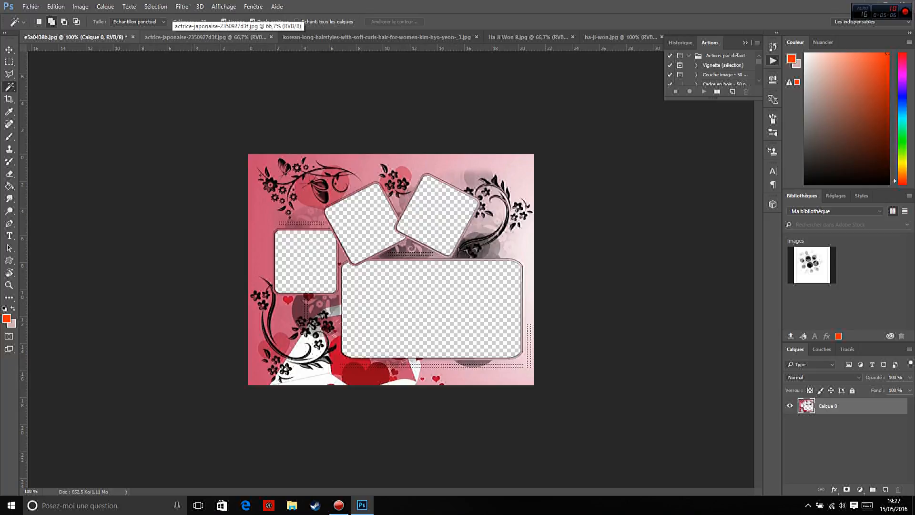
# Copy the entire actrice-japonaise photo and paste it as a layer into the collage template e5a0438b.jpg.
pyautogui.click(181, 37)
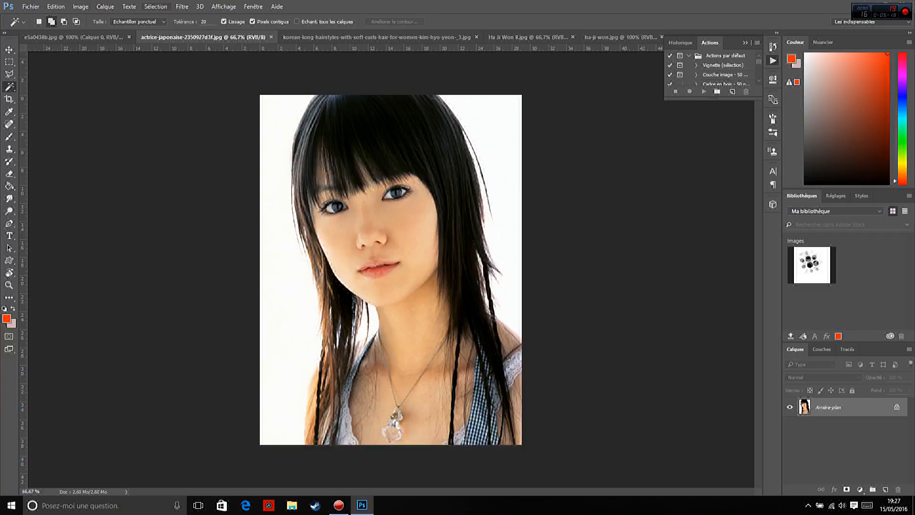
pyautogui.click(155, 6)
pyautogui.click(157, 14)
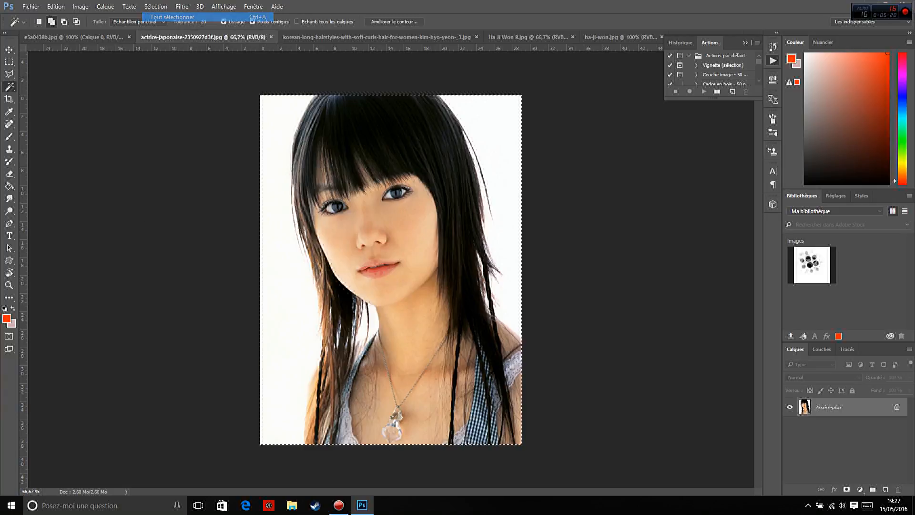
pyautogui.click(56, 6)
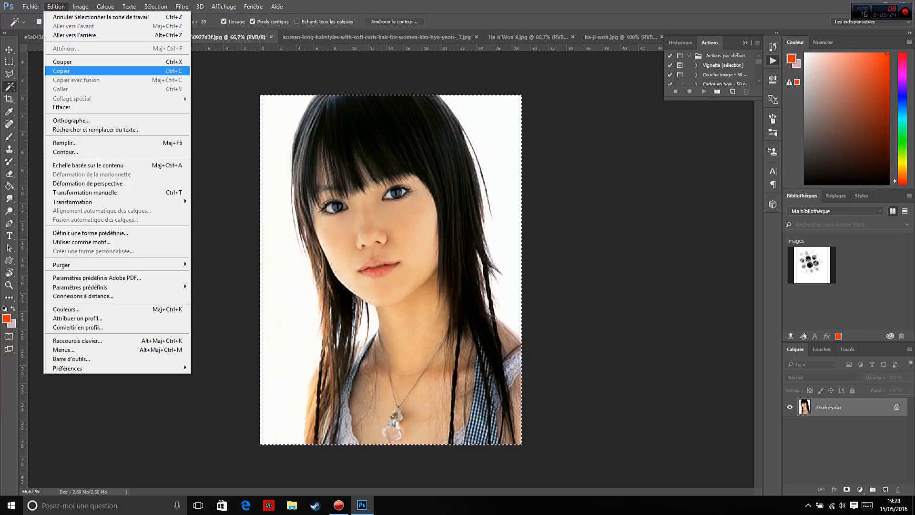
pyautogui.click(76, 72)
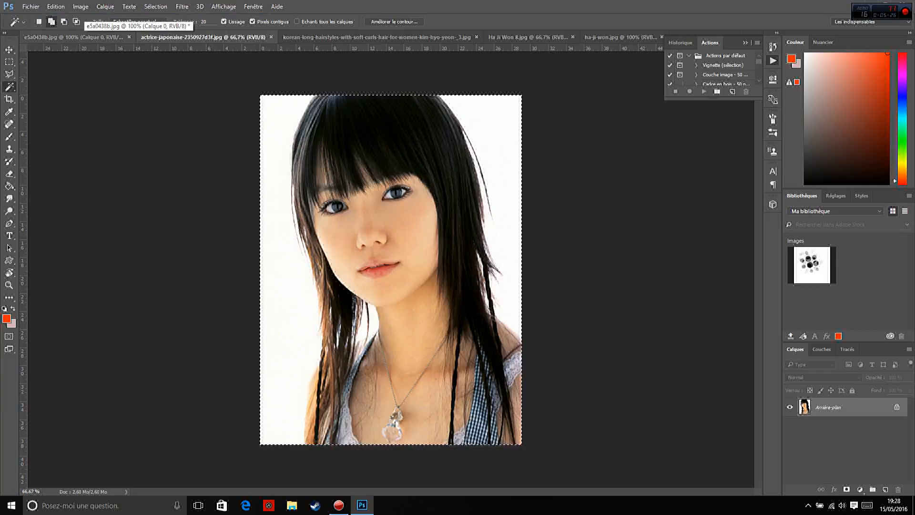
pyautogui.click(73, 37)
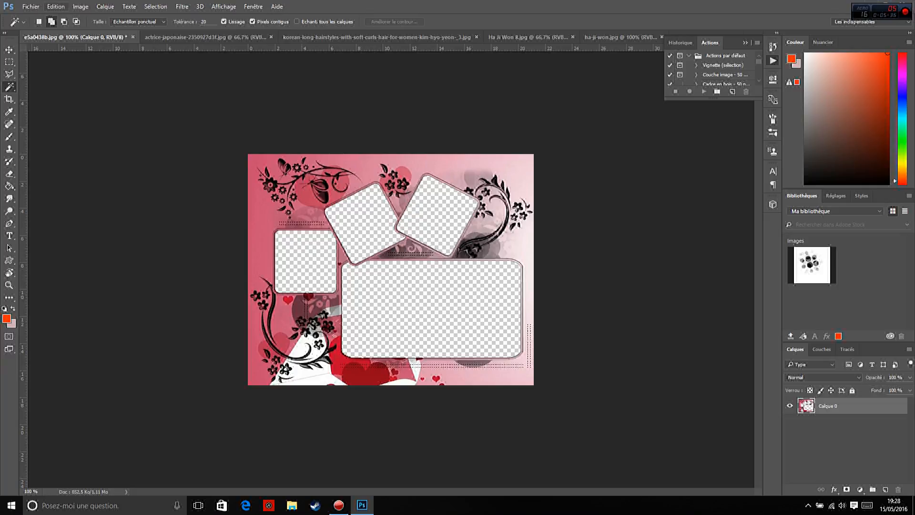
pyautogui.click(56, 6)
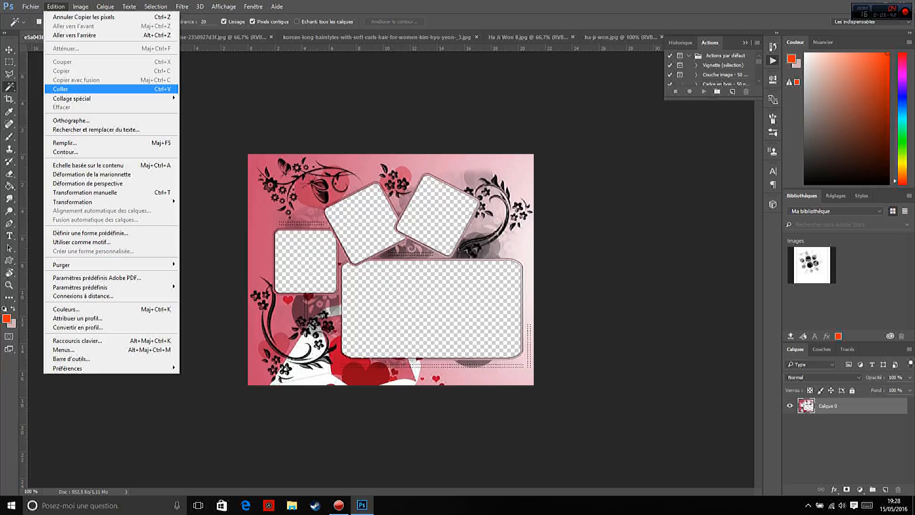
pyautogui.click(61, 89)
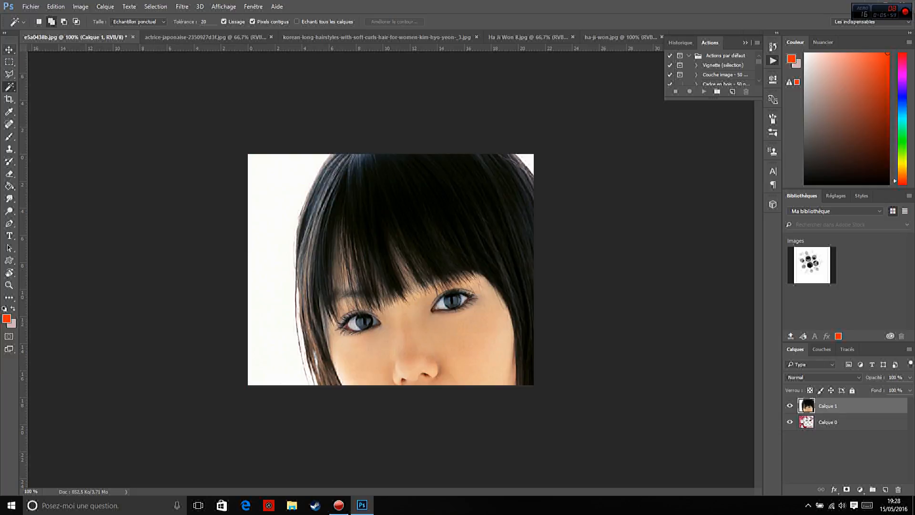
# Free-transform the pasted portrait, scaling it down to about 41% and moving it to the middle of the template.
pyautogui.click(9, 49)
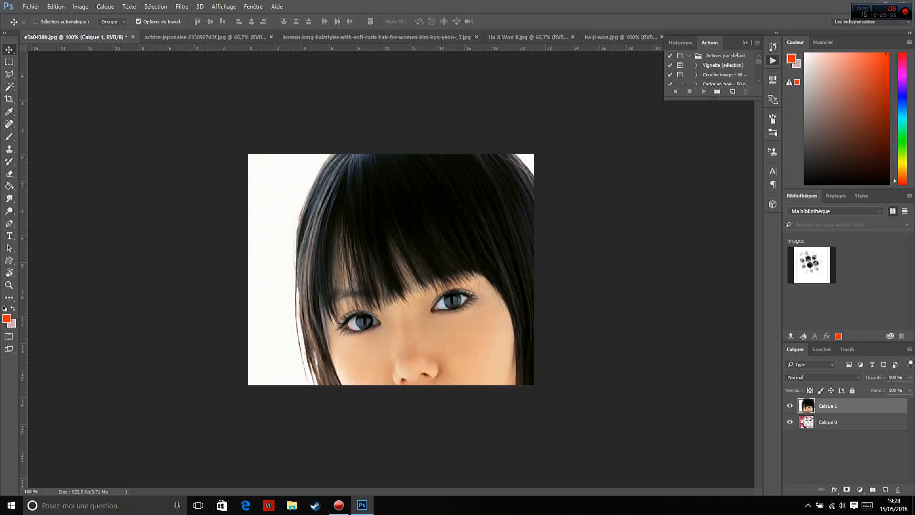
pyautogui.click(31, 6)
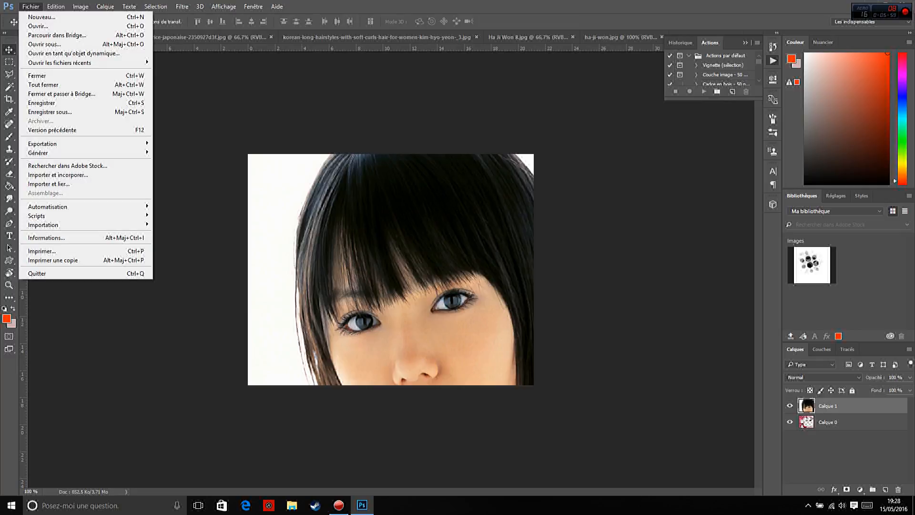
pyautogui.moveTo(55, 6)
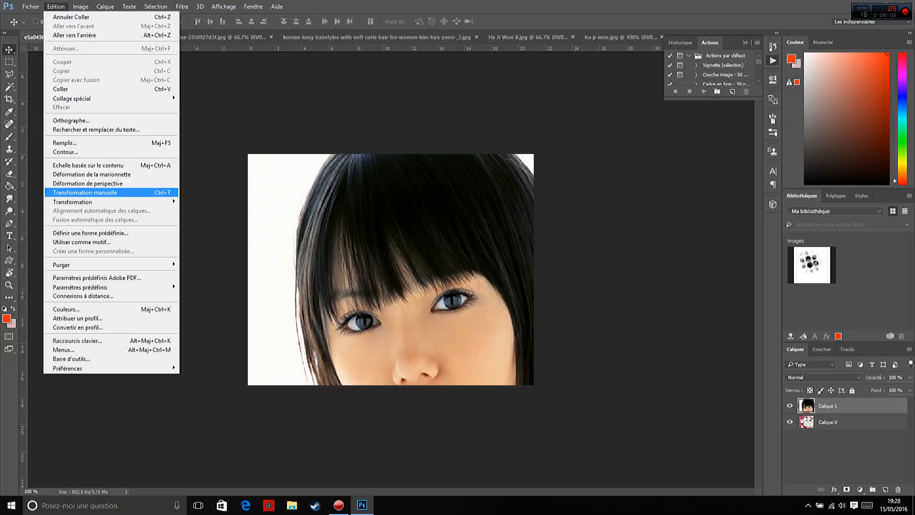
pyautogui.click(85, 193)
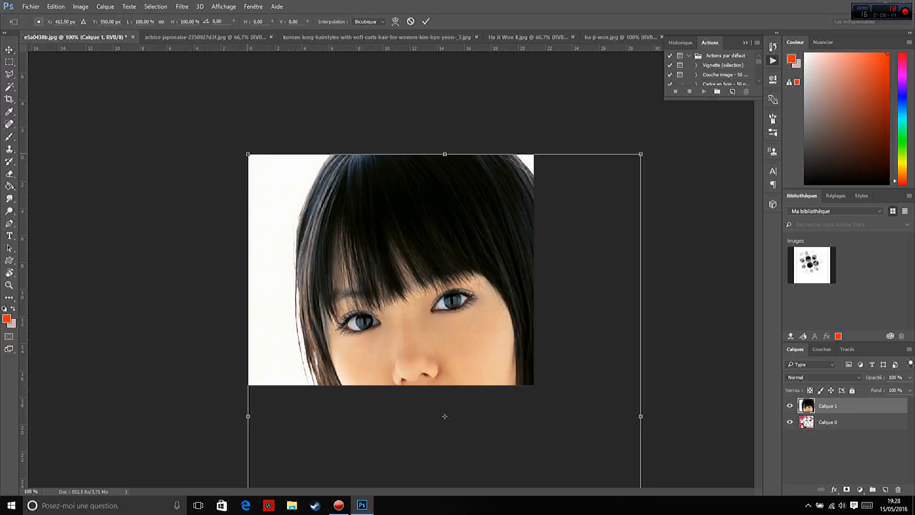
pyautogui.click(56, 7)
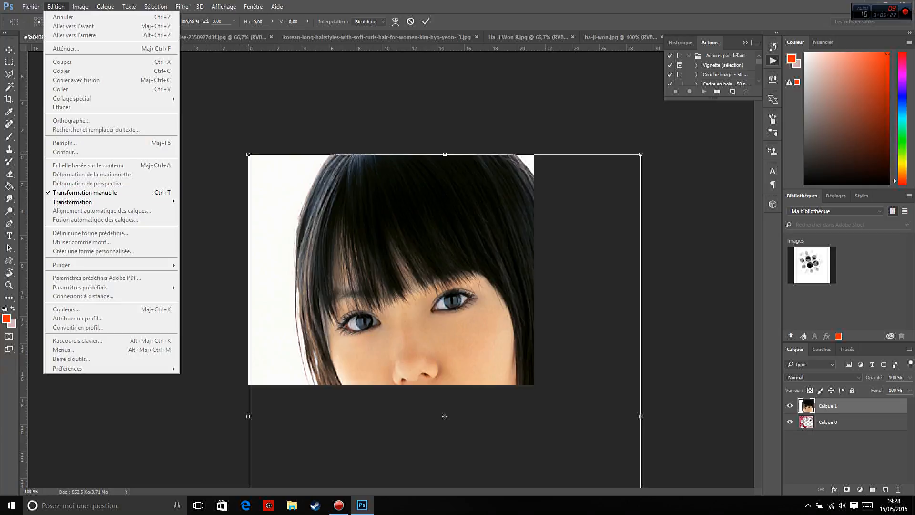
pyautogui.press('Escape')
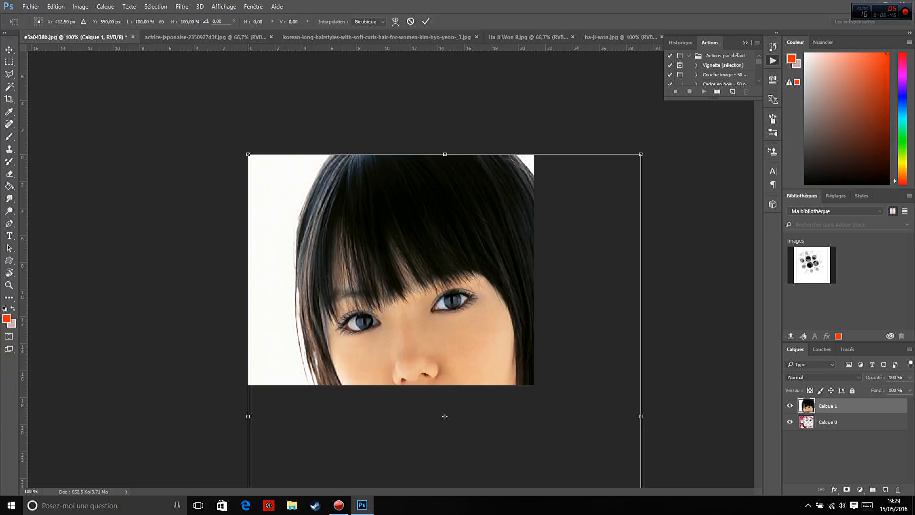
pyautogui.moveTo(247, 154); pyautogui.dragTo(268, 182)
pyautogui.moveTo(283, 202); pyautogui.dragTo(361, 305)
pyautogui.moveTo(464, 370); pyautogui.dragTo(379, 209)
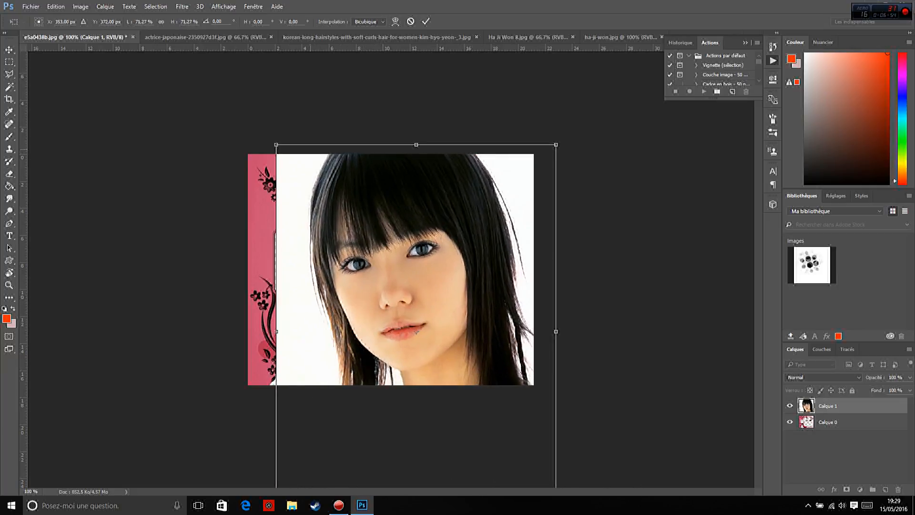
pyautogui.moveTo(276, 144); pyautogui.dragTo(393, 301)
pyautogui.moveTo(475, 409); pyautogui.dragTo(385, 279)
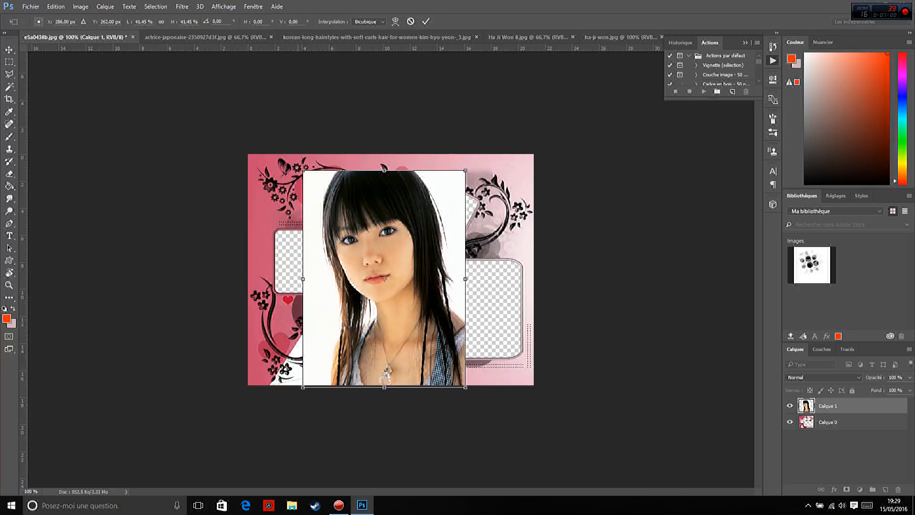
# Shrink the portrait to about 24.5%, place it over the small upright square frame and apply the transformation.
pyautogui.moveTo(303, 171); pyautogui.dragTo(333, 210)
pyautogui.moveTo(400, 299); pyautogui.dragTo(369, 296)
pyautogui.moveTo(302, 209); pyautogui.dragTo(339, 257)
pyautogui.moveTo(387, 320); pyautogui.dragTo(303, 274)
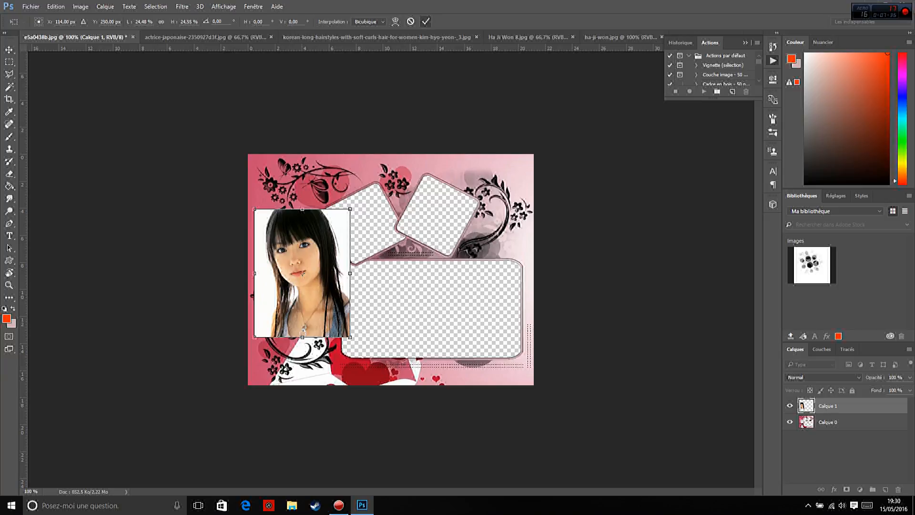
pyautogui.click(426, 21)
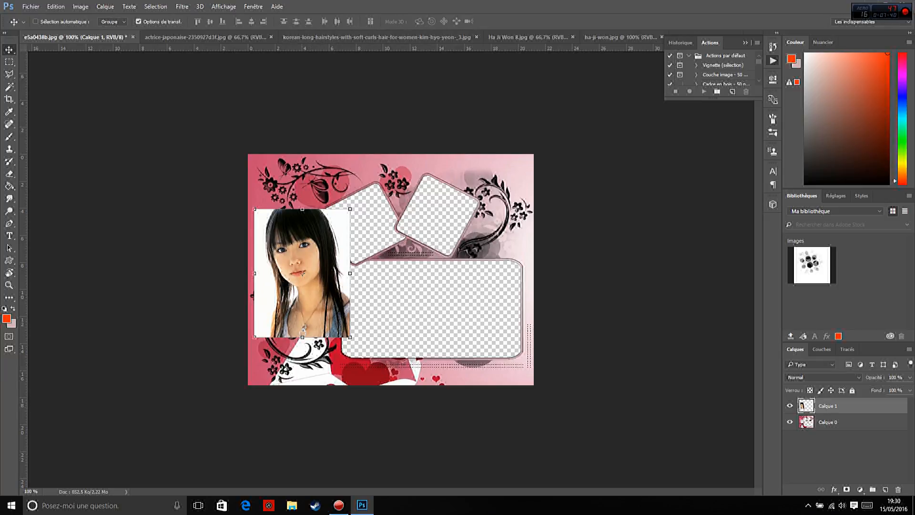
# Put the portrait layer beneath the template layer and shift the photo so the face sits inside the small upright frame.
pyautogui.moveTo(827, 406); pyautogui.dragTo(827, 430)
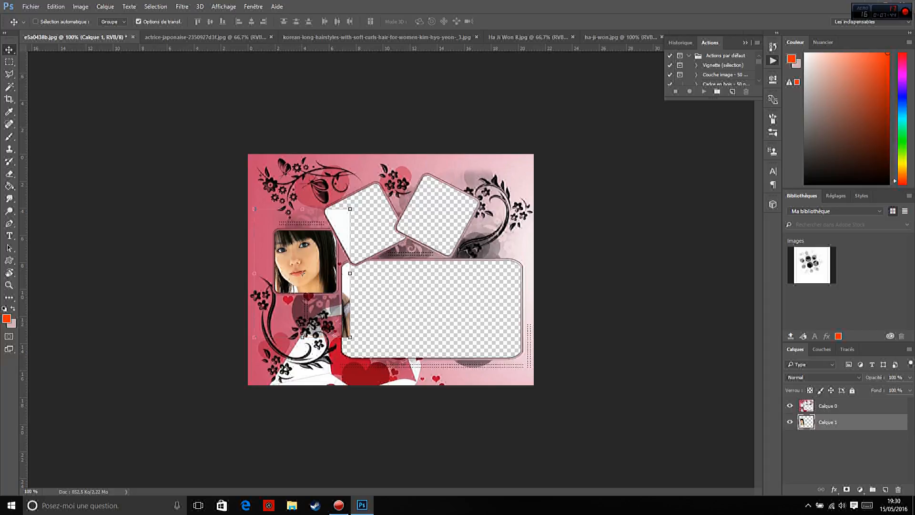
pyautogui.moveTo(302, 273); pyautogui.dragTo(316, 255)
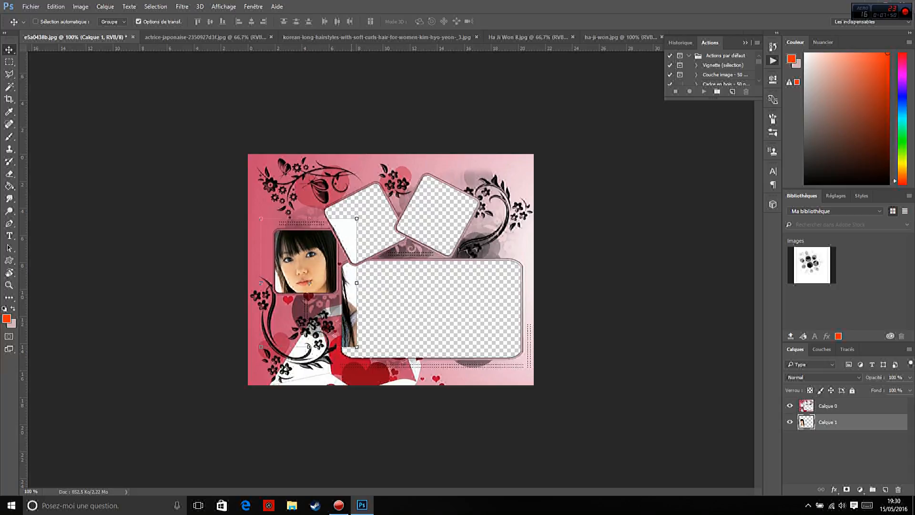
# Scale the portrait behind the small upright frame to about 84%, recentre the face in the opening and apply the transformation.
pyautogui.moveTo(356, 219); pyautogui.dragTo(343, 237)
pyautogui.moveTo(302, 292); pyautogui.dragTo(305, 280)
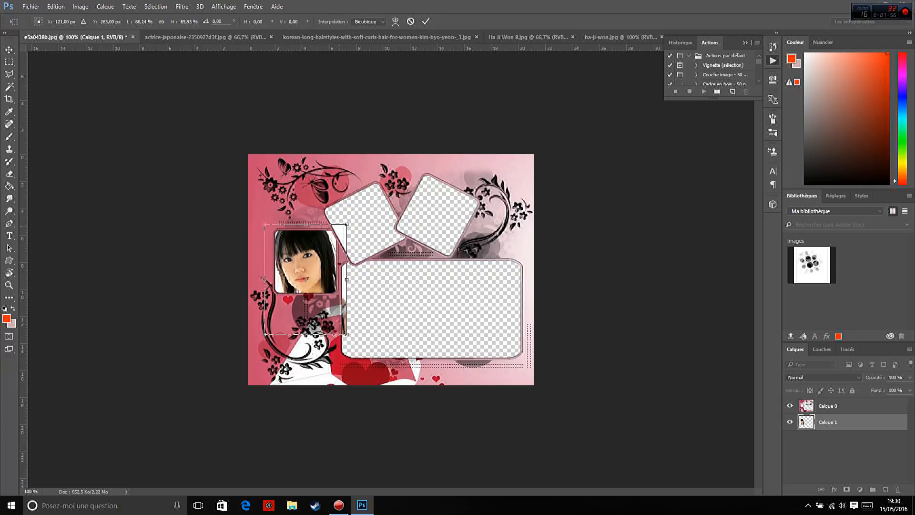
pyautogui.moveTo(347, 224); pyautogui.dragTo(339, 237)
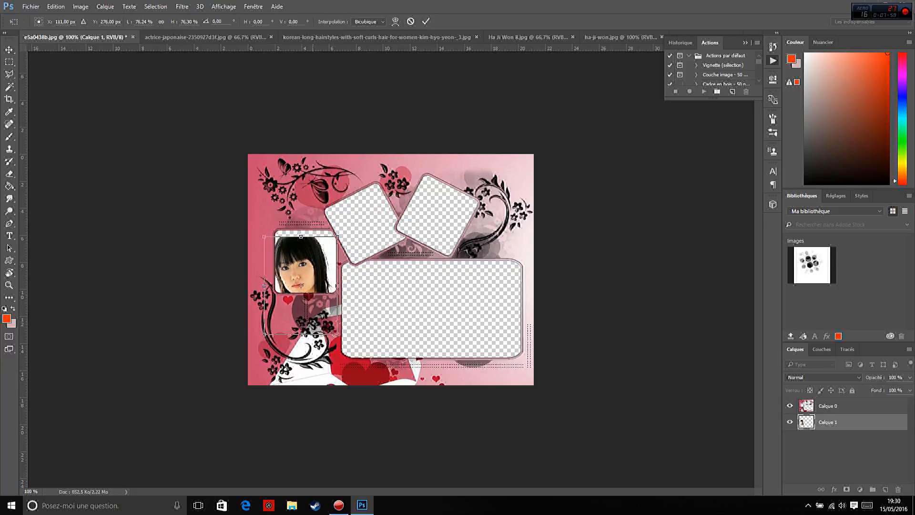
pyautogui.moveTo(301, 285); pyautogui.dragTo(306, 281)
pyautogui.moveTo(341, 232); pyautogui.dragTo(349, 221)
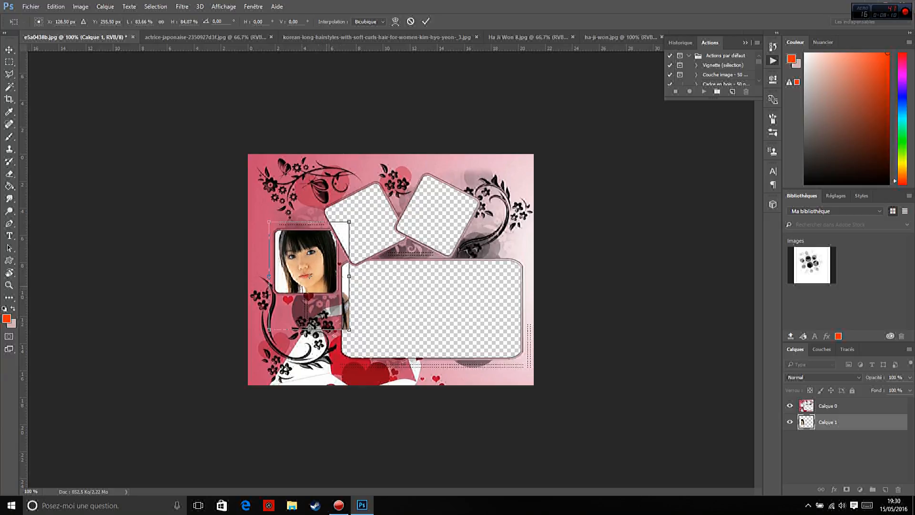
pyautogui.moveTo(309, 276); pyautogui.dragTo(310, 280)
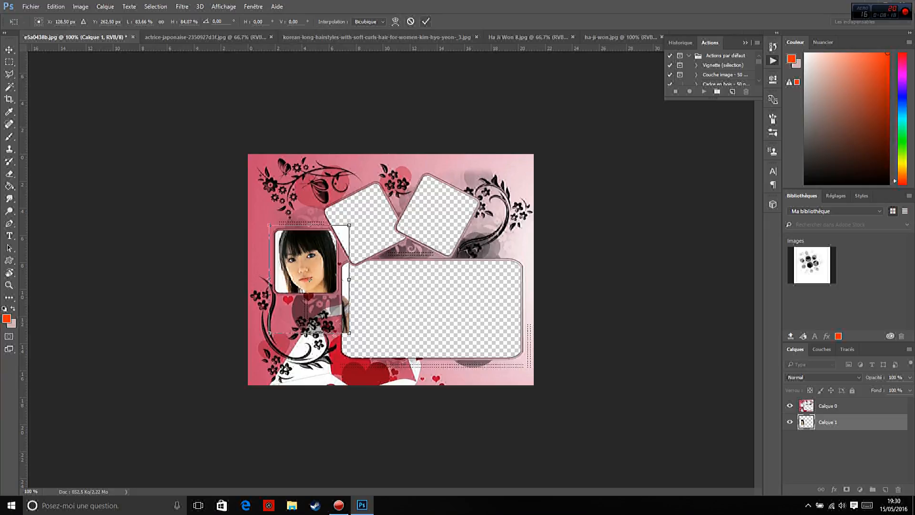
pyautogui.click(426, 21)
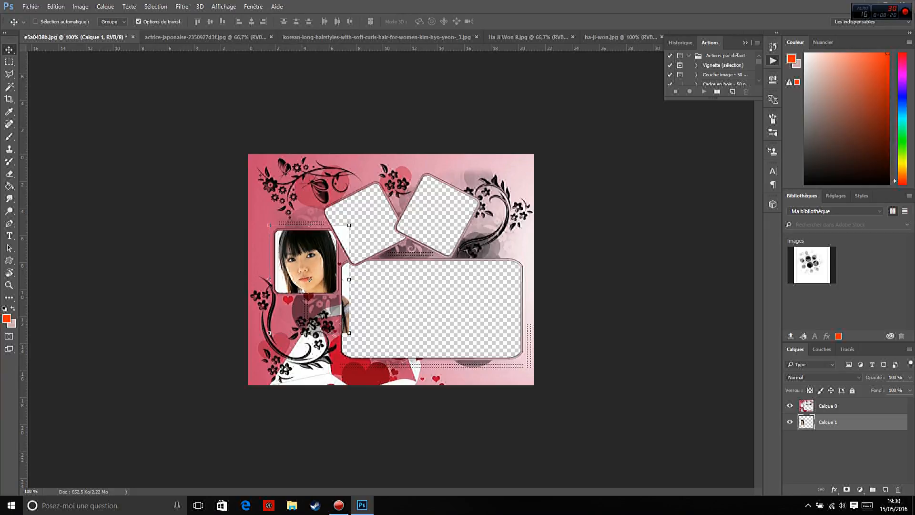
# Select the small upright opening on Calque 0 with the Magic Wand and mask Calque 1 to reveal only that selection.
pyautogui.click(828, 405)
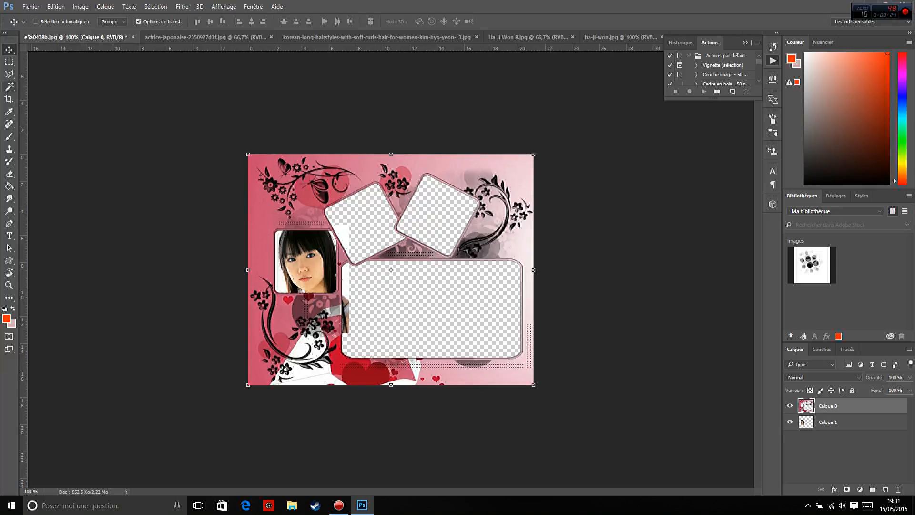
pyautogui.click(9, 87)
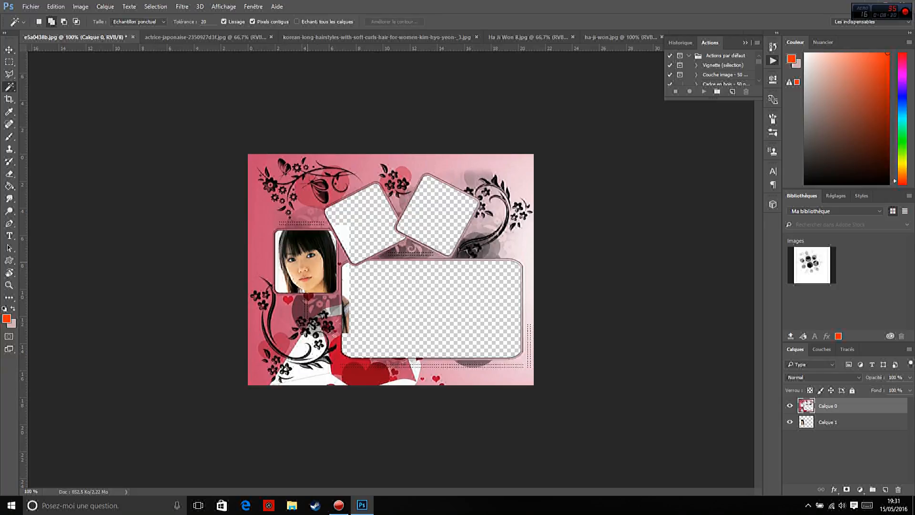
pyautogui.click(307, 262)
pyautogui.click(828, 422)
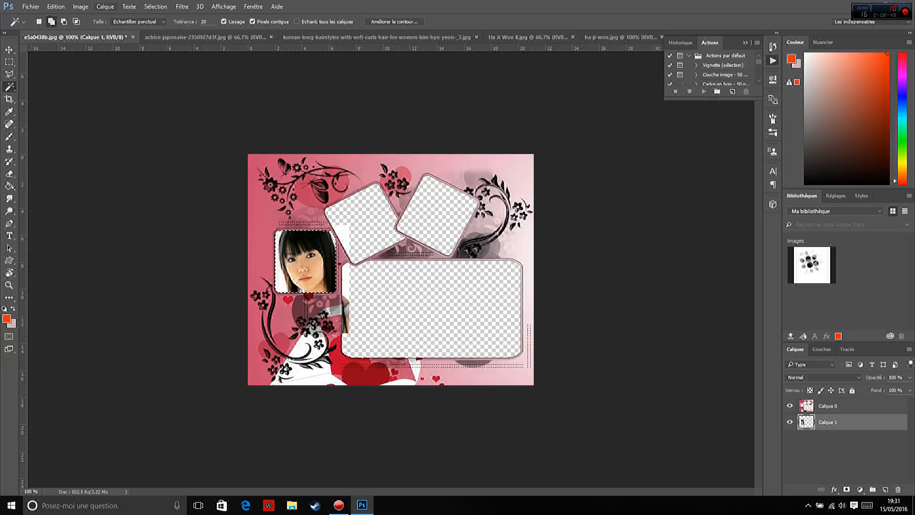
pyautogui.click(105, 6)
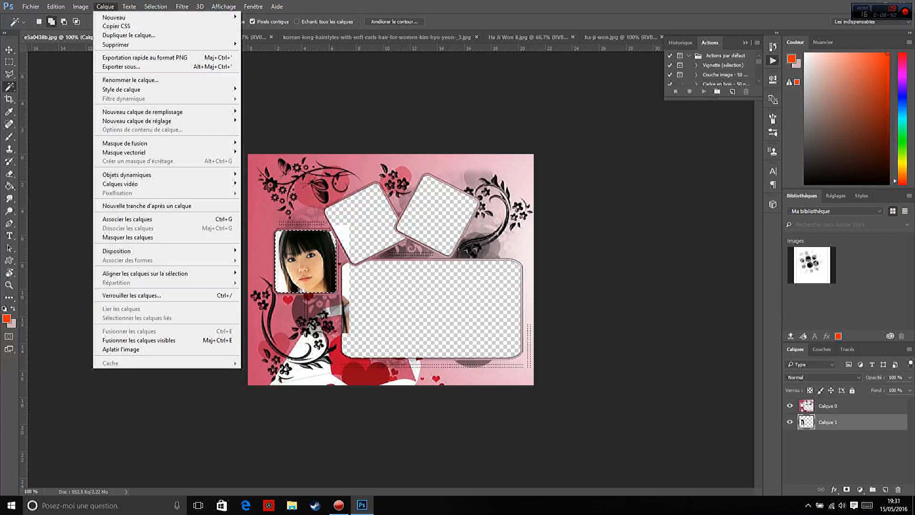
pyautogui.moveTo(125, 143)
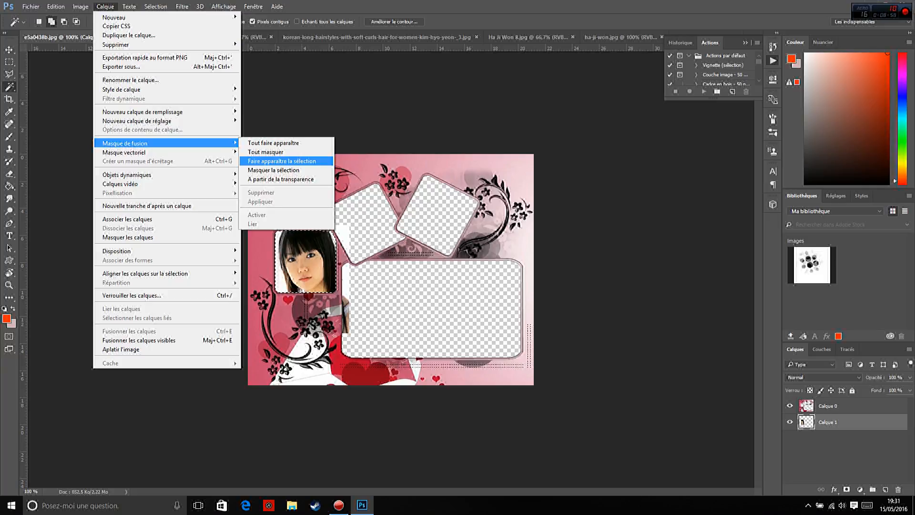
pyautogui.click(282, 161)
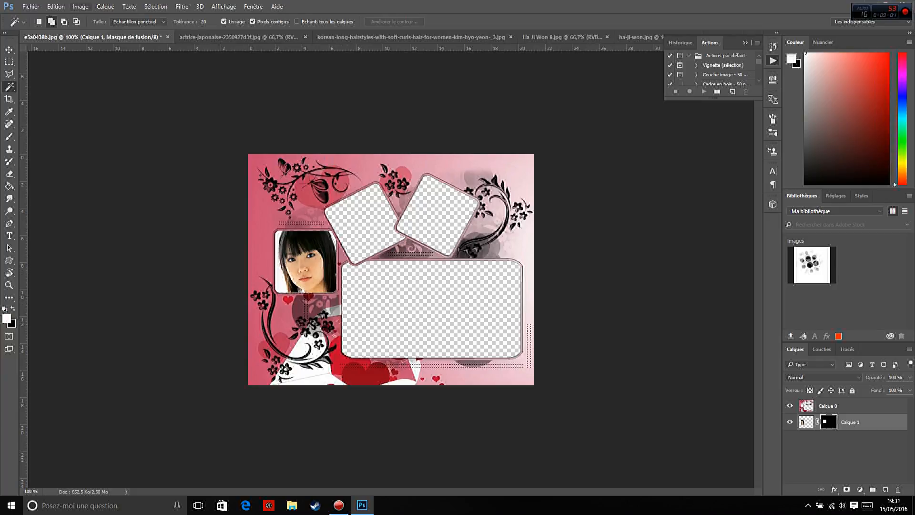
# Undo the layer mask on Calque 1 and restore it.
pyautogui.click(56, 7)
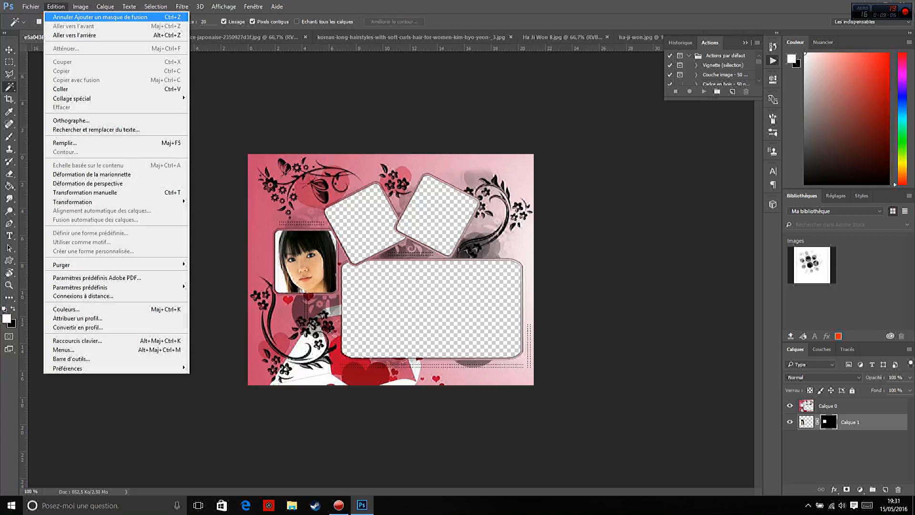
pyautogui.click(100, 16)
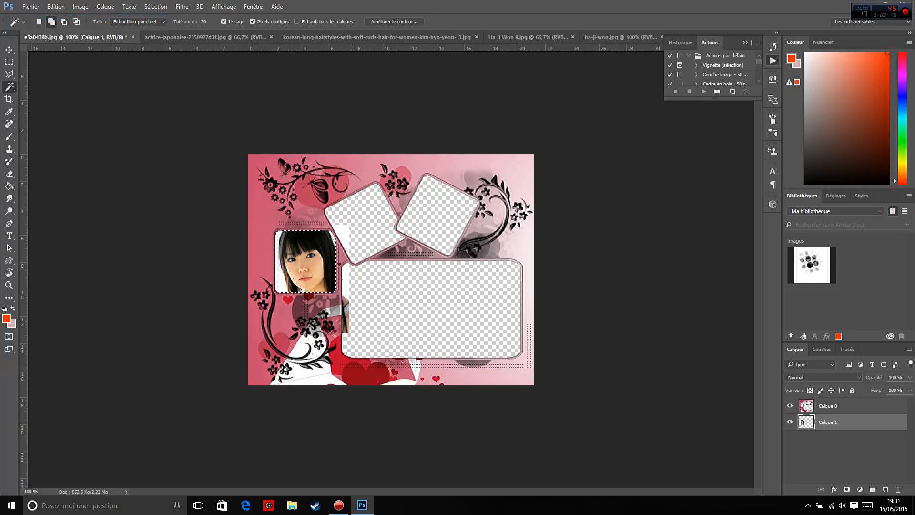
pyautogui.click(57, 7)
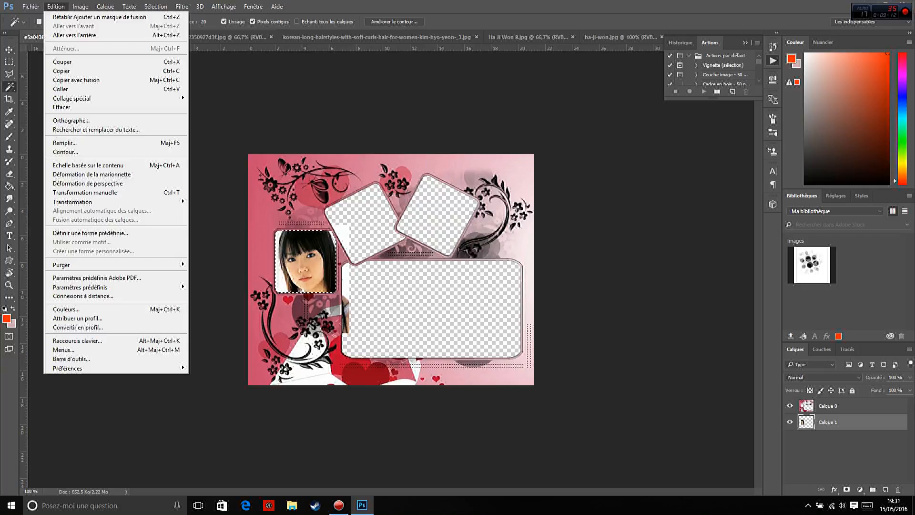
pyautogui.click(100, 16)
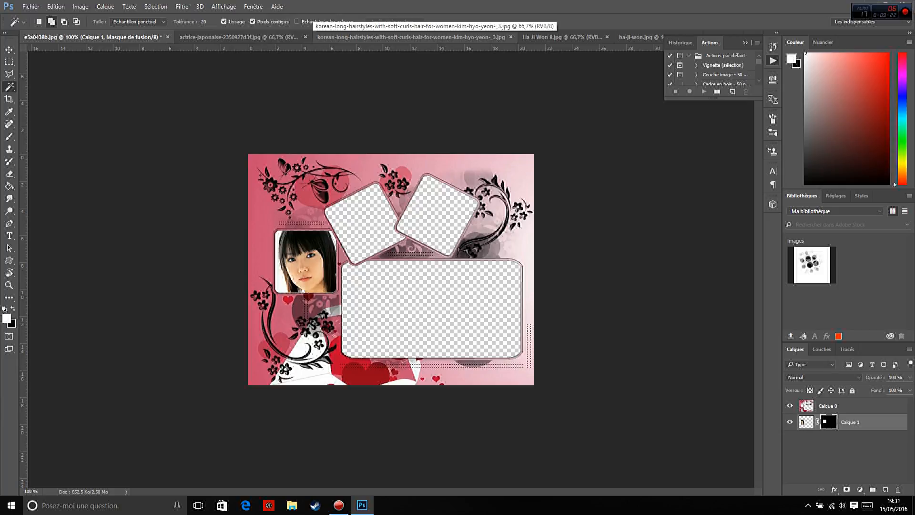
# Copy the entire korean-long-hairstyles photo and paste it as a layer into the collage template e5a0438b.jpg.
pyautogui.click(362, 37)
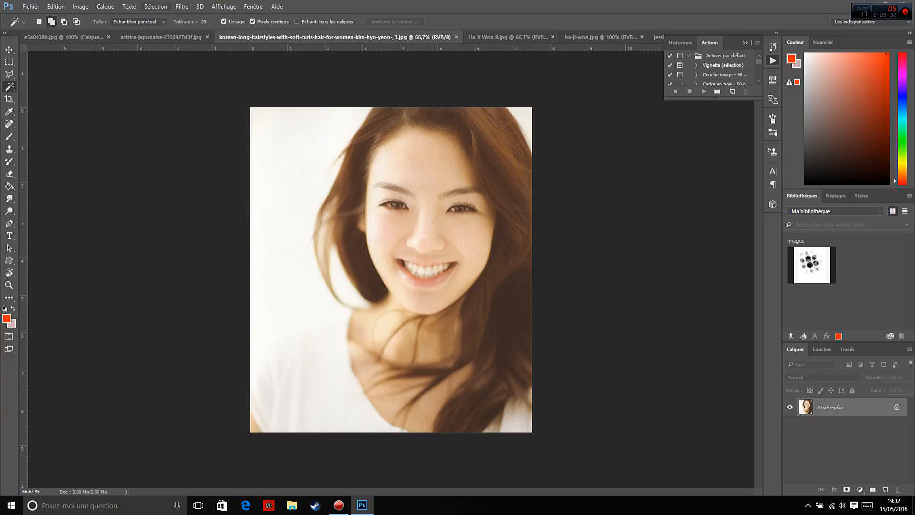
pyautogui.click(156, 7)
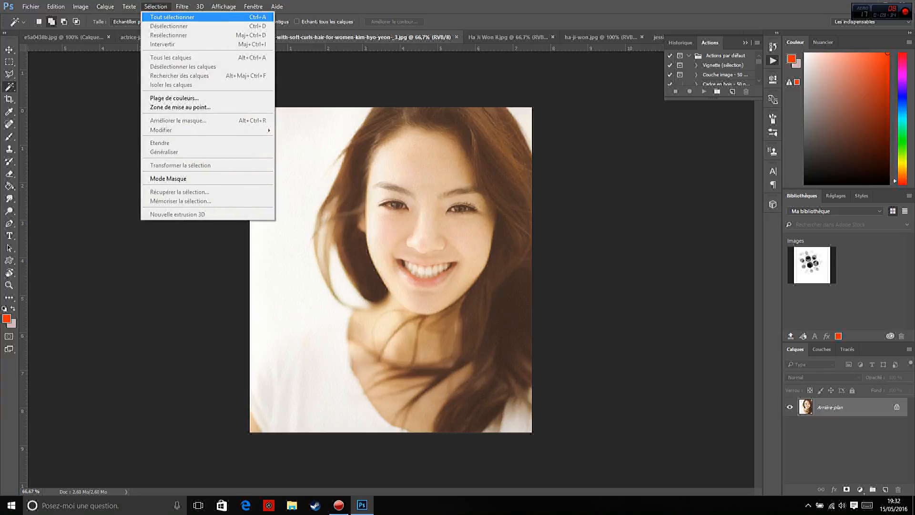
pyautogui.click(160, 14)
pyautogui.click(56, 7)
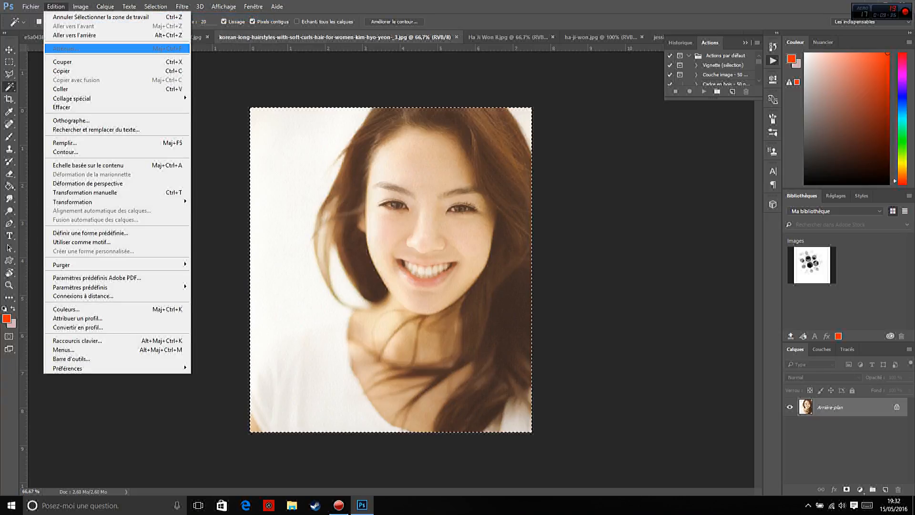
pyautogui.click(62, 70)
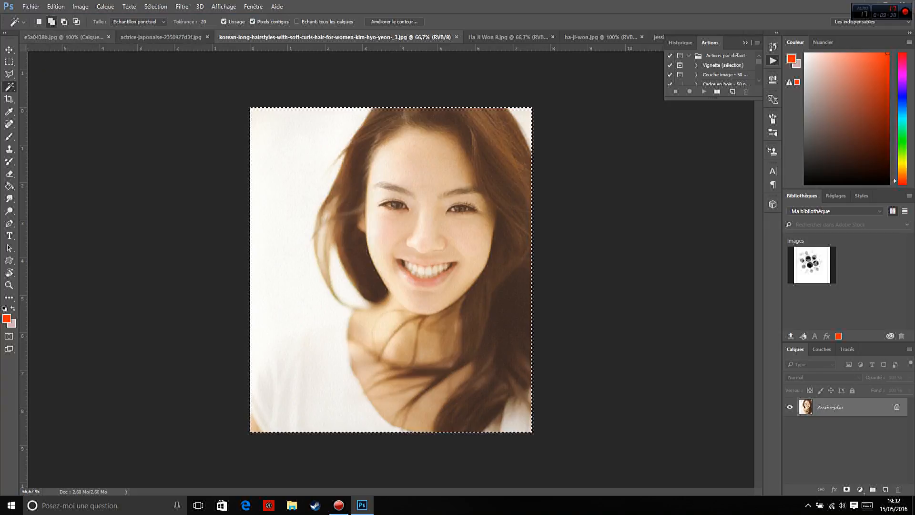
pyautogui.click(33, 36)
pyautogui.click(56, 6)
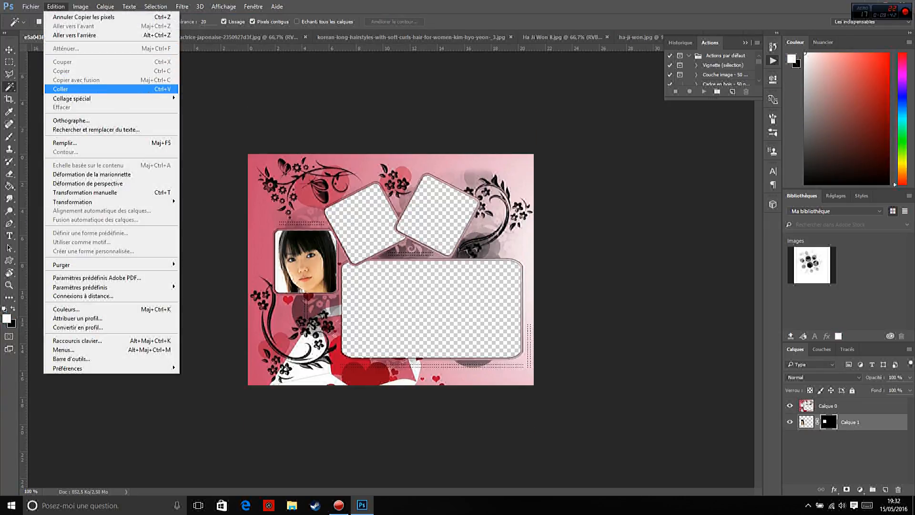
pyautogui.click(66, 88)
# Free-transform the pasted smiling portrait, scaling it down to about 32% and moving it over the left tilted frame.
pyautogui.press('v')
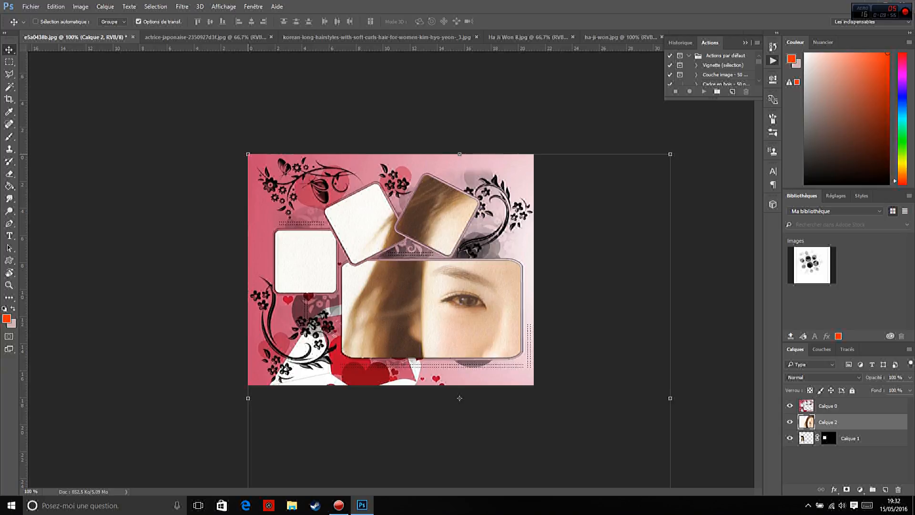
pyautogui.moveTo(248, 153); pyautogui.dragTo(466, 405)
pyautogui.moveTo(540, 436); pyautogui.dragTo(348, 183)
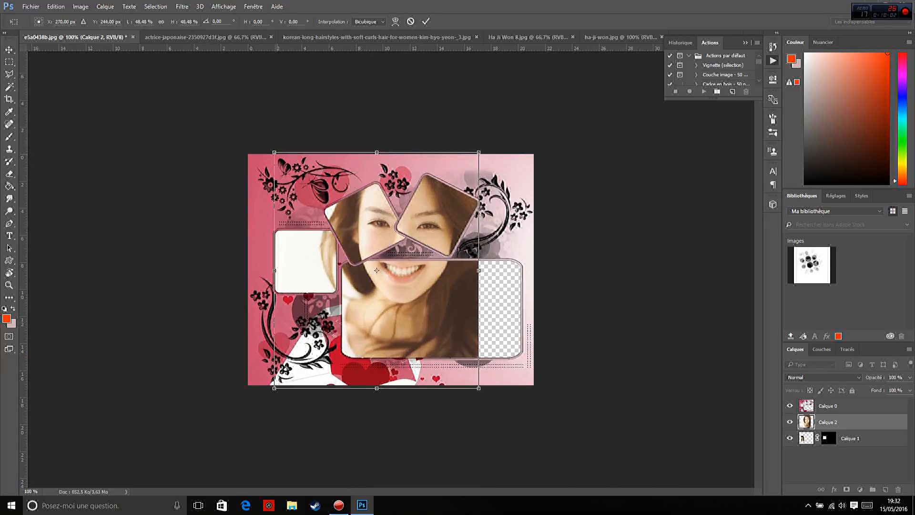
pyautogui.moveTo(274, 152); pyautogui.dragTo(355, 220)
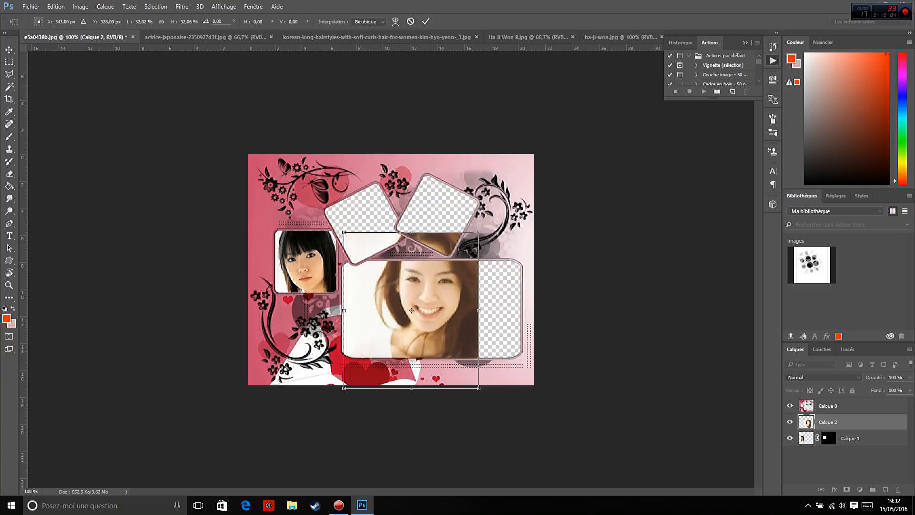
pyautogui.moveTo(423, 342); pyautogui.dragTo(403, 326)
pyautogui.moveTo(392, 294); pyautogui.dragTo(369, 245)
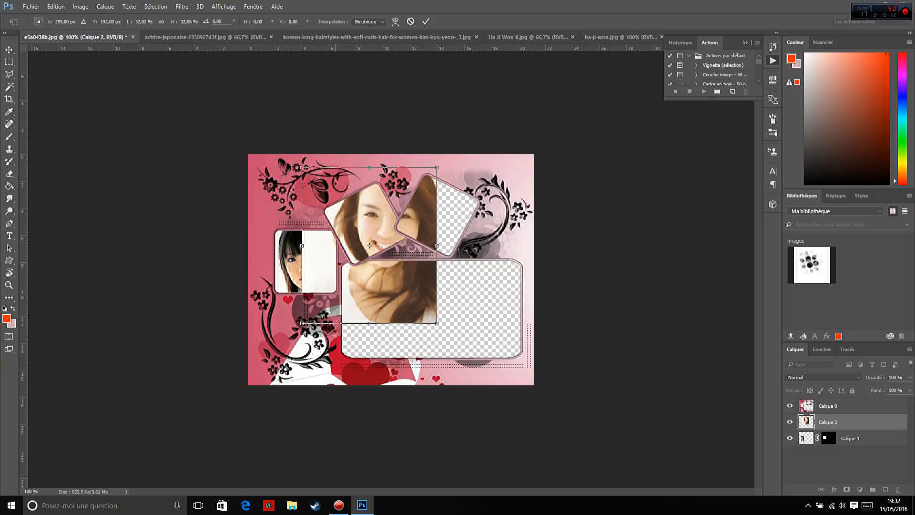
pyautogui.click(56, 6)
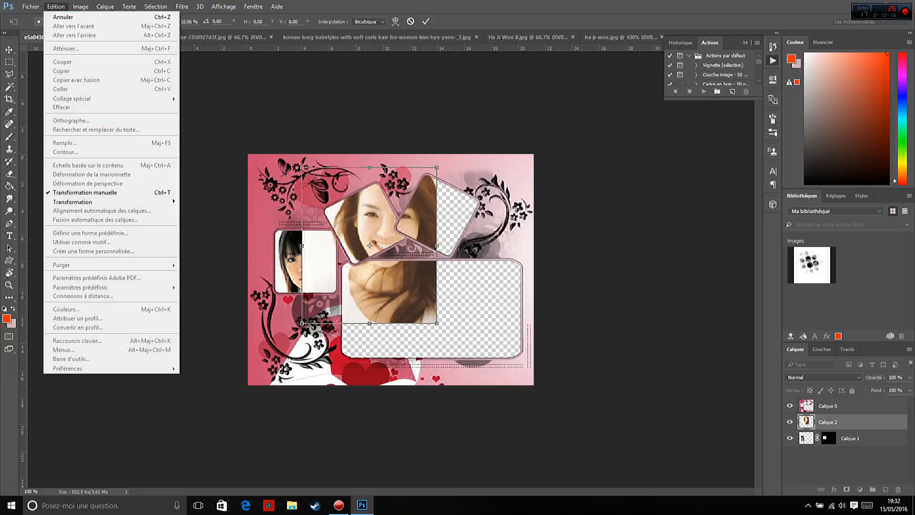
pyautogui.click(56, 7)
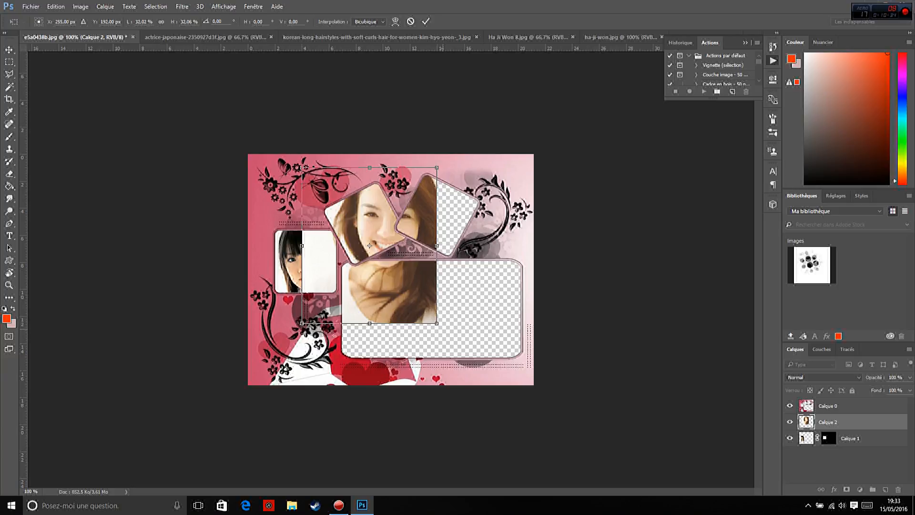
# Shrink the smiling portrait to about 19%, rotate it -24.57°, fit the face inside the left tilted frame and apply the transformation.
pyautogui.moveTo(453, 324); pyautogui.dragTo(402, 260)
pyautogui.moveTo(339, 232); pyautogui.dragTo(356, 235)
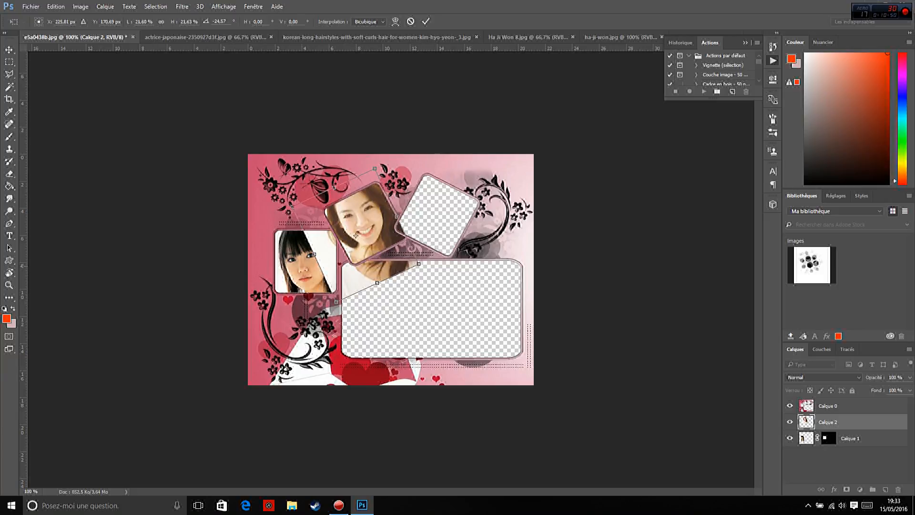
pyautogui.moveTo(419, 264); pyautogui.dragTo(404, 258)
pyautogui.moveTo(348, 232); pyautogui.dragTo(359, 231)
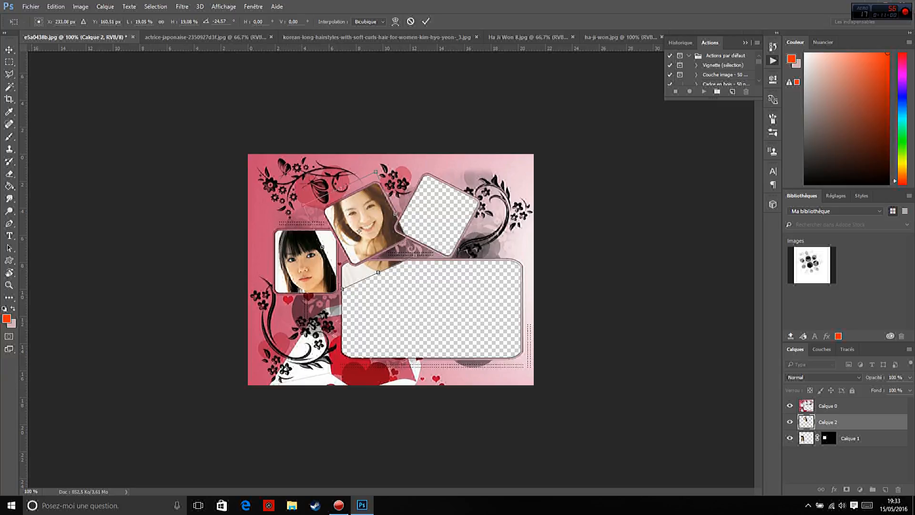
pyautogui.click(10, 87)
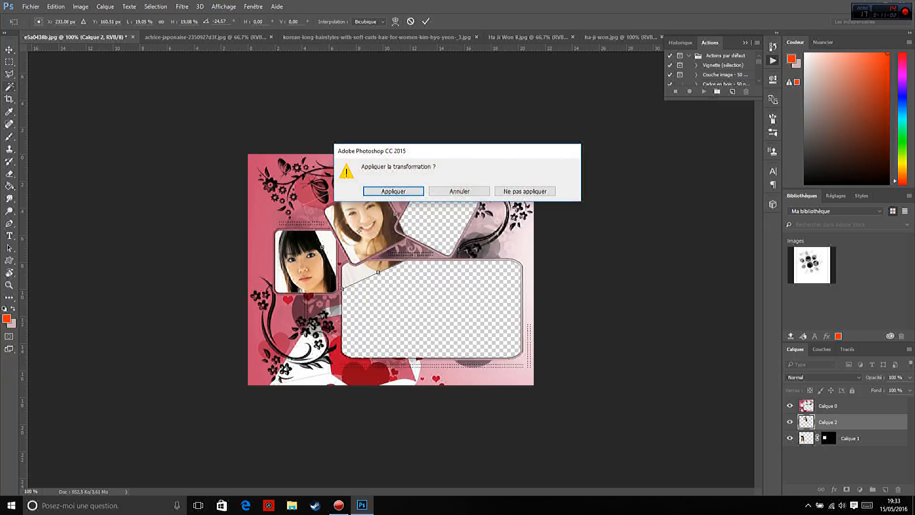
pyautogui.click(393, 191)
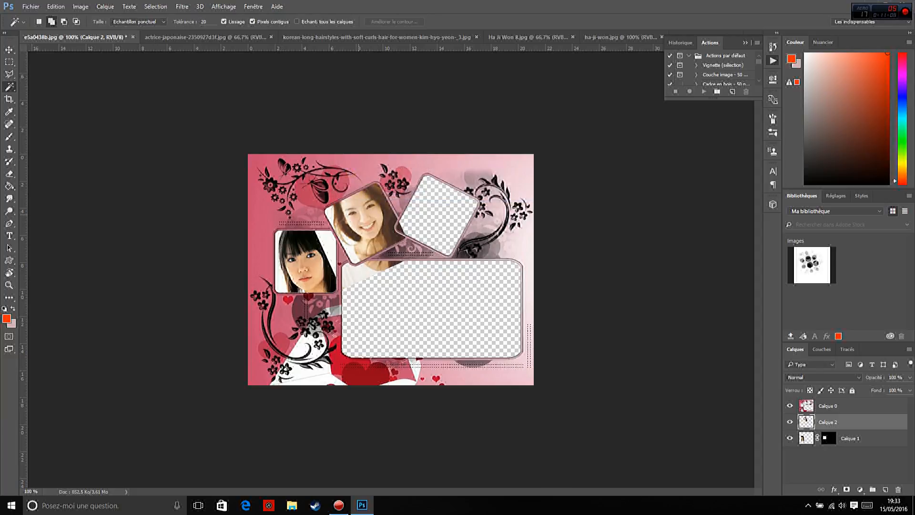
# Select the left tilted frame's opening on the template layer Calque 0 with the Magic Wand.
pyautogui.click(358, 215)
pyautogui.click(842, 406)
pyautogui.hotkey('ctrl', 'd')
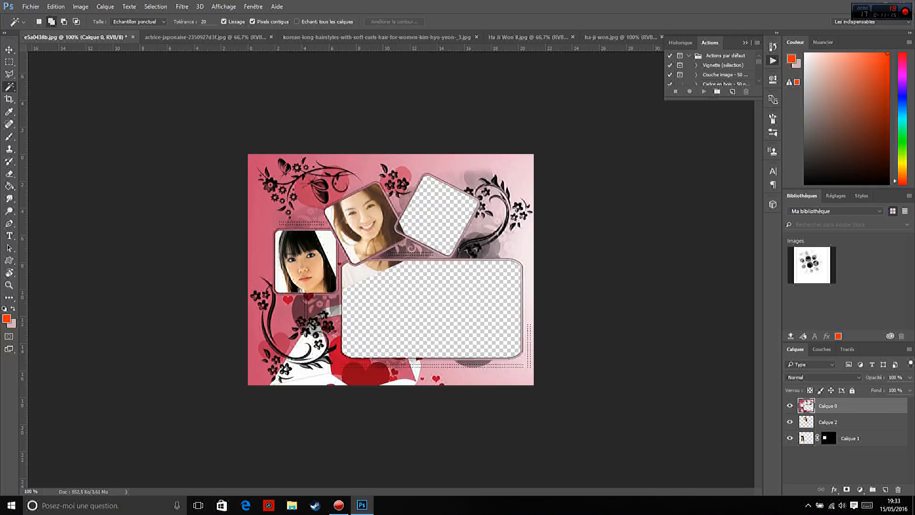
pyautogui.click(364, 222)
pyautogui.click(105, 7)
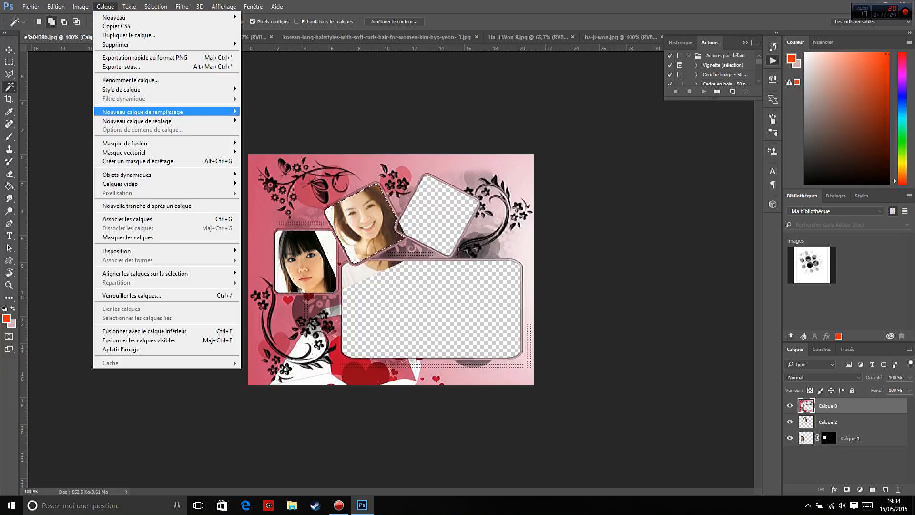
pyautogui.moveTo(143, 143)
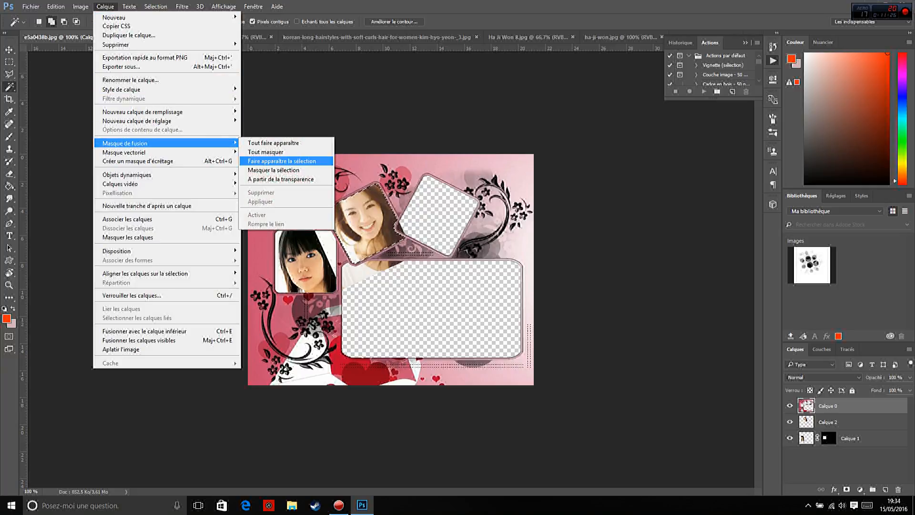
pyautogui.click(281, 161)
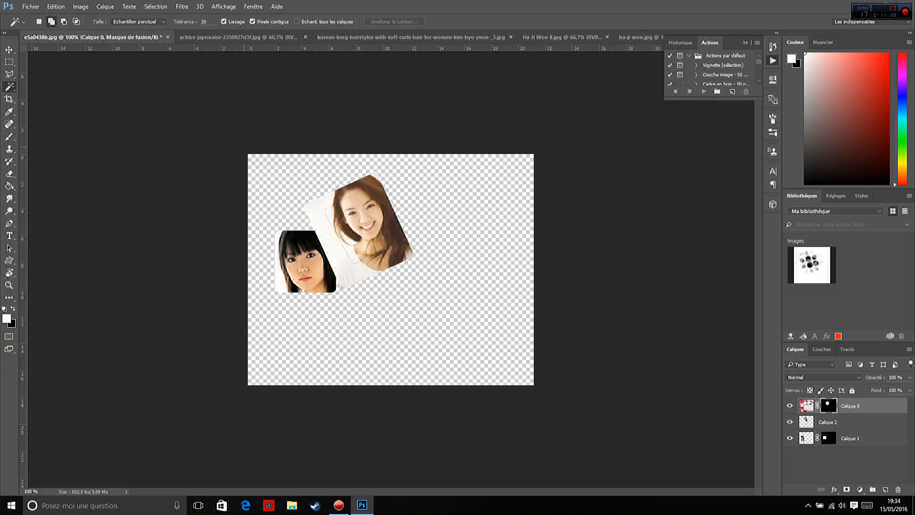
pyautogui.click(56, 7)
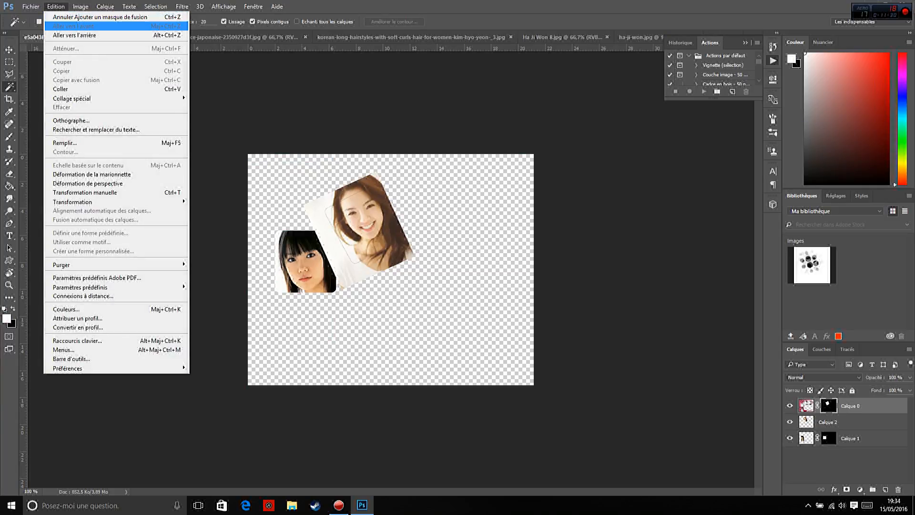
pyautogui.click(100, 17)
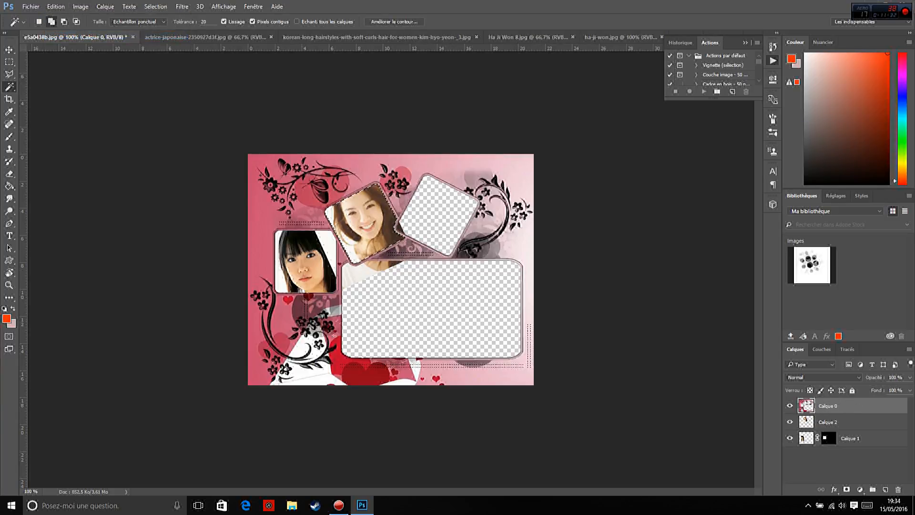
# Add a layer mask to the smiling portrait layer Calque 2 that reveals only the selected left tilted frame opening.
pyautogui.click(831, 423)
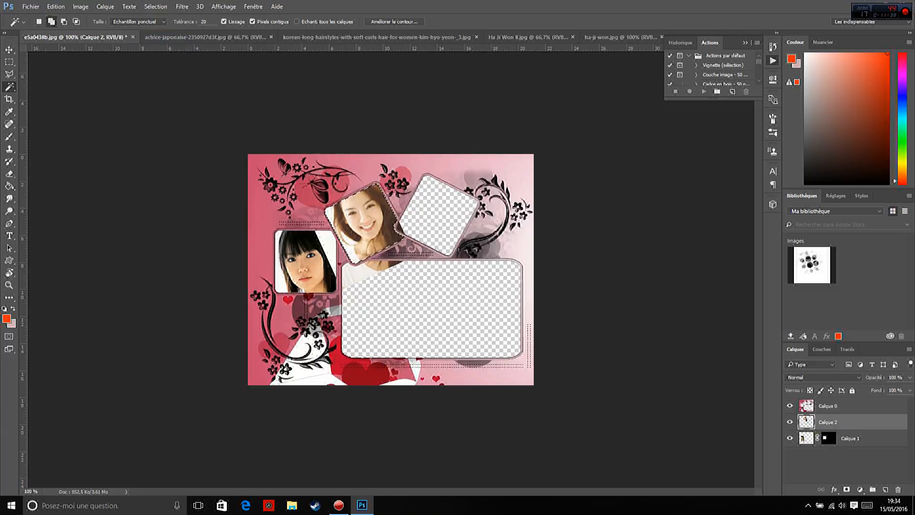
pyautogui.click(105, 6)
pyautogui.moveTo(125, 143)
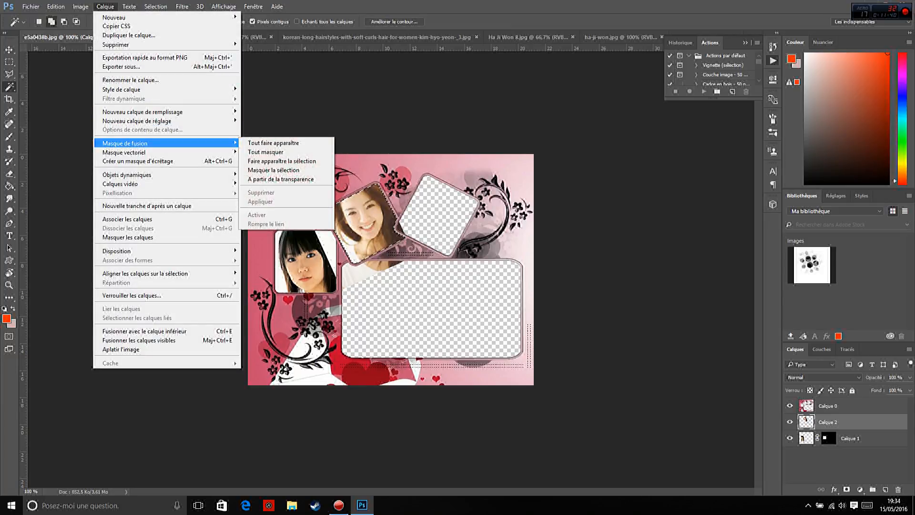
pyautogui.click(281, 161)
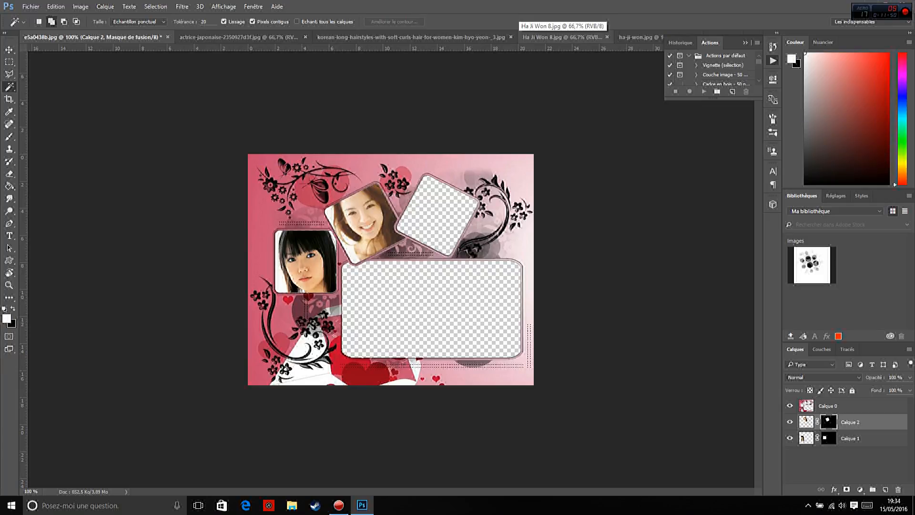
# Copy the entire Ha Ji Won 8.jpg photo and paste it as a layer into the collage template e5a0438b.jpg.
pyautogui.click(563, 36)
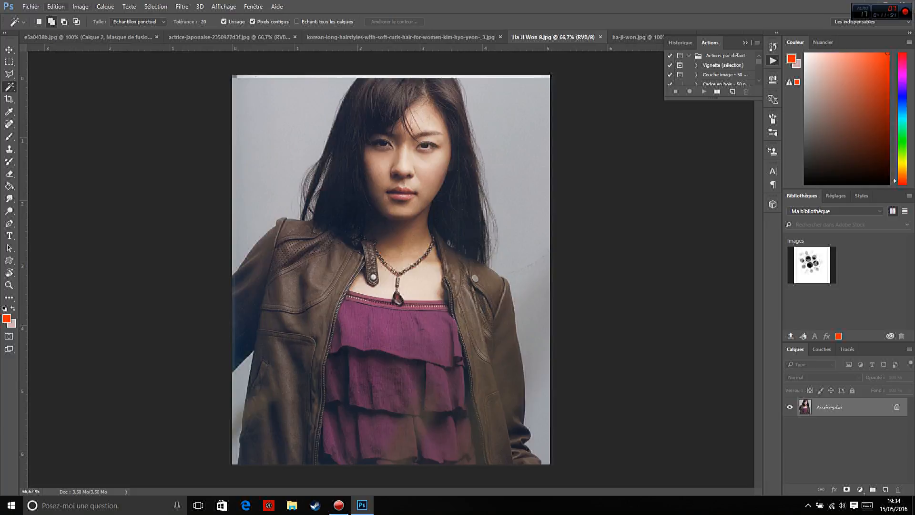
pyautogui.click(56, 7)
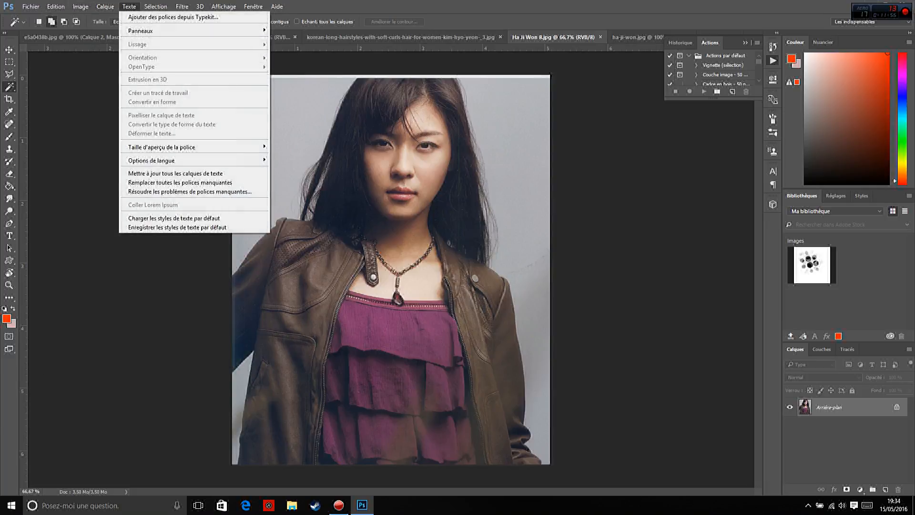
pyautogui.click(172, 17)
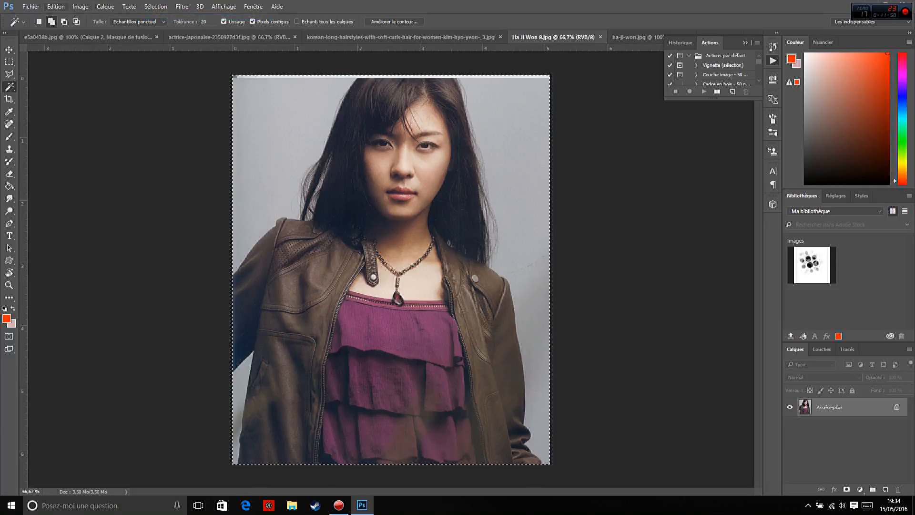
pyautogui.click(56, 6)
pyautogui.click(61, 70)
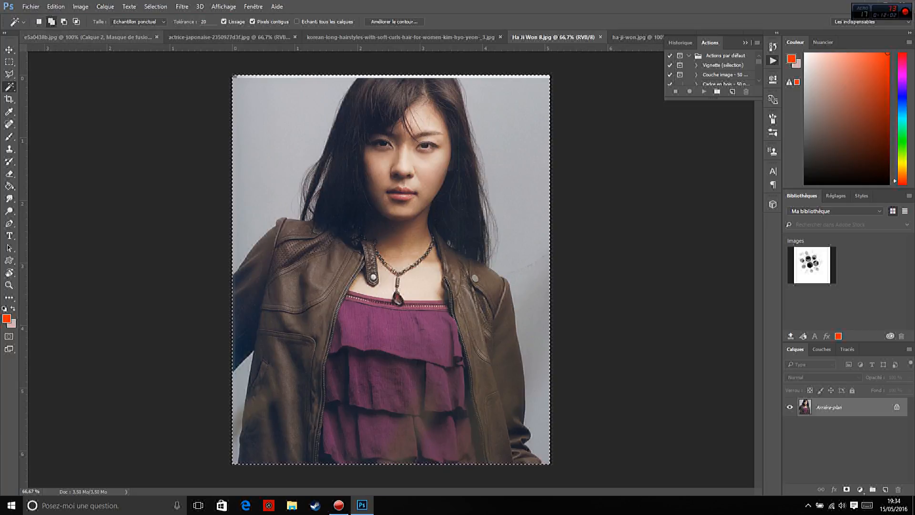
pyautogui.click(88, 37)
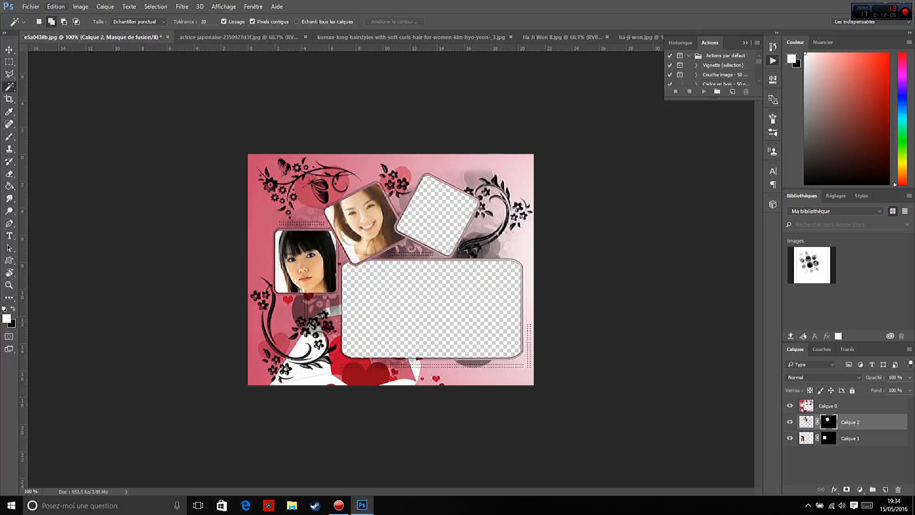
pyautogui.click(55, 6)
pyautogui.click(71, 89)
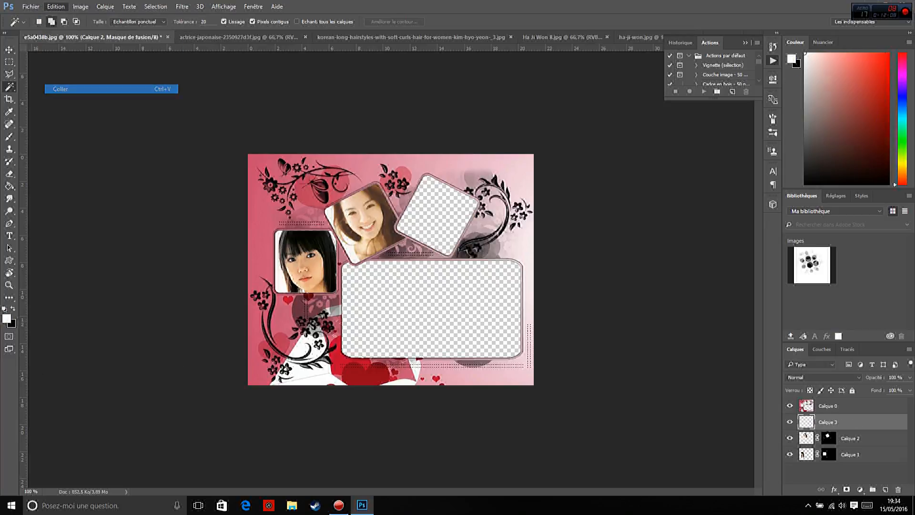
# Scale the pasted leather-jacket portrait down to about 44%, center the face in the large rectangular frame and apply the transformation.
pyautogui.press('v')
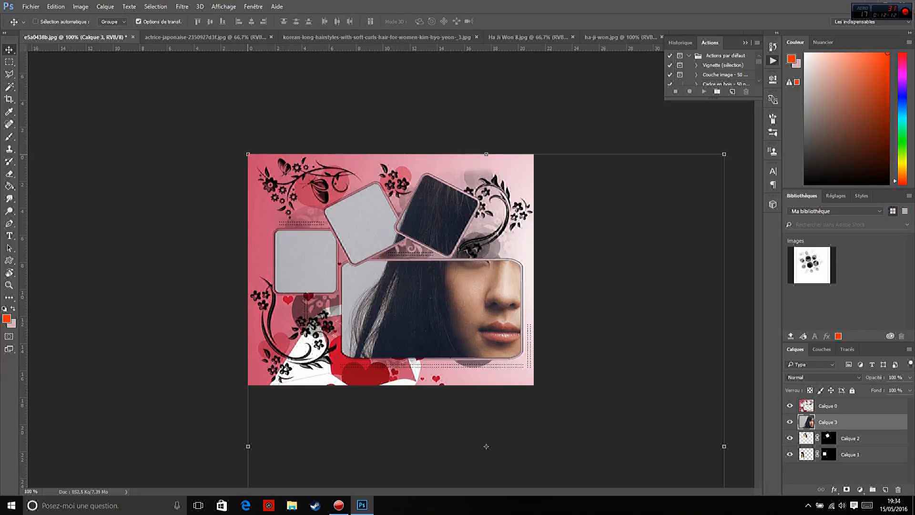
pyautogui.moveTo(248, 154); pyautogui.dragTo(439, 389)
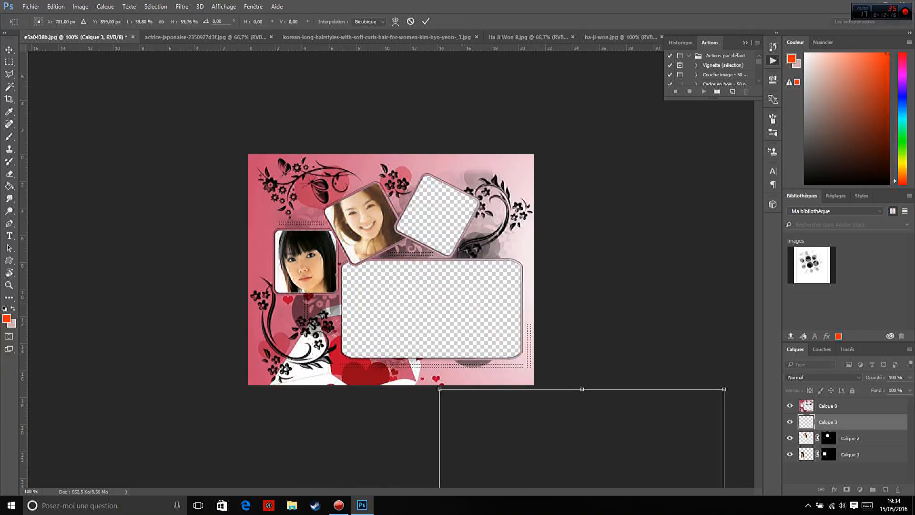
pyautogui.moveTo(524, 395); pyautogui.dragTo(417, 239)
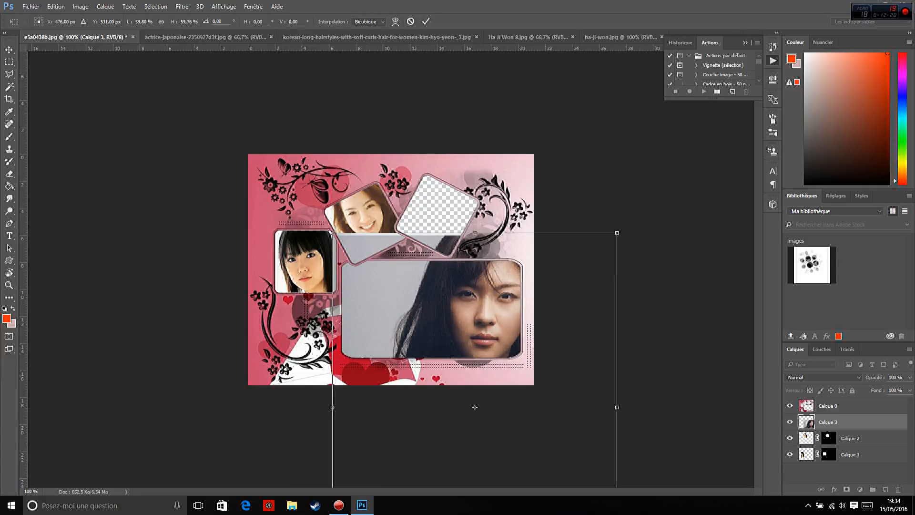
pyautogui.moveTo(586, 359); pyautogui.dragTo(532, 364)
pyautogui.moveTo(278, 237); pyautogui.dragTo(352, 328)
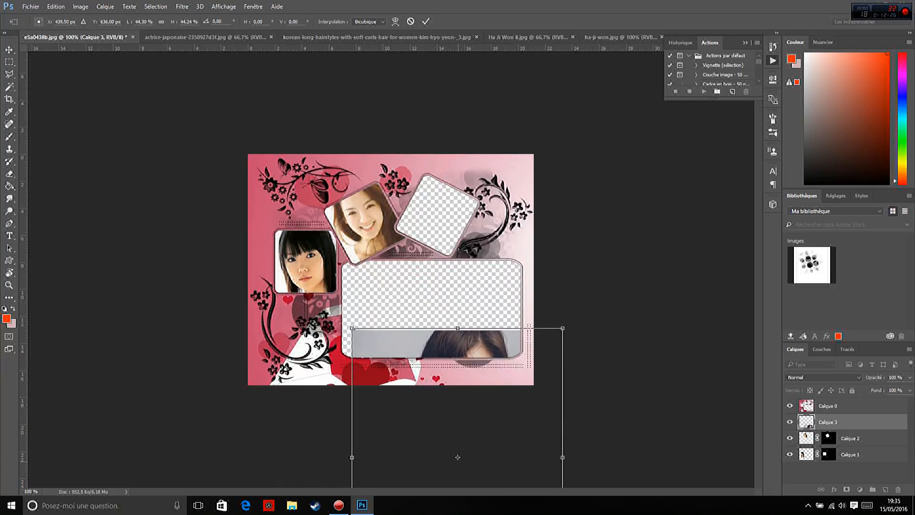
pyautogui.moveTo(463, 431); pyautogui.dragTo(446, 363)
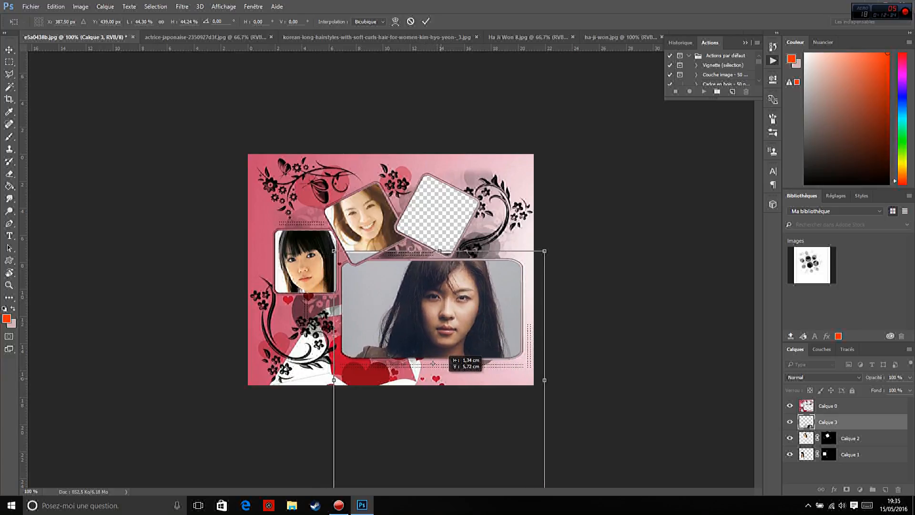
pyautogui.moveTo(441, 379); pyautogui.dragTo(442, 375)
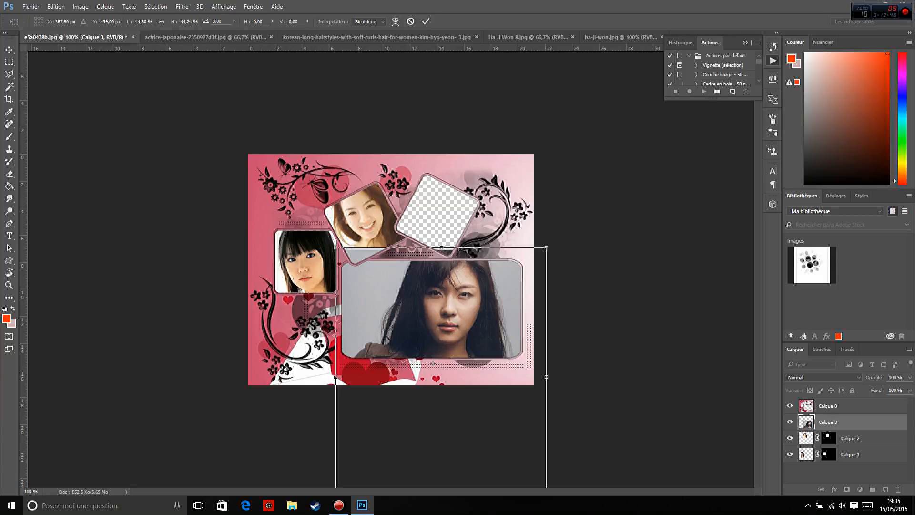
pyautogui.click(426, 22)
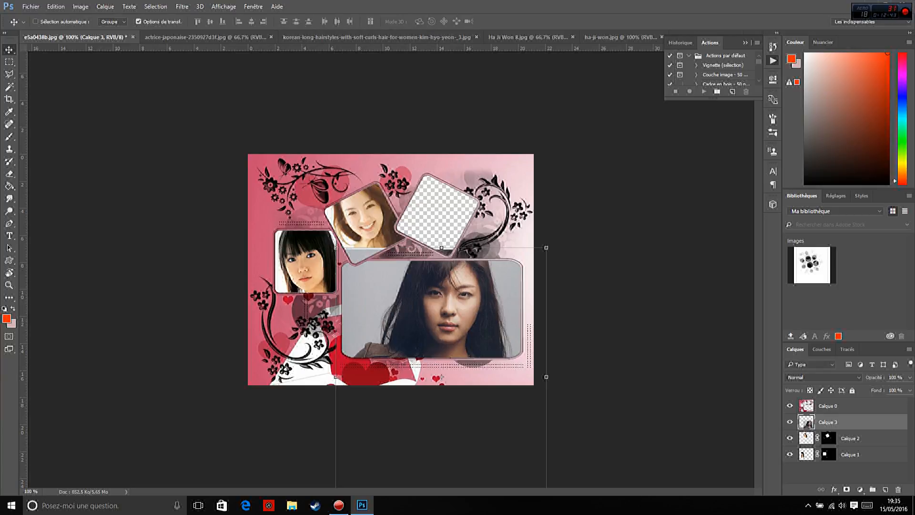
# Select the large frame's opening on Calque 0 with the Magic Wand and mask Calque 3 to reveal only that selection.
pyautogui.click(828, 406)
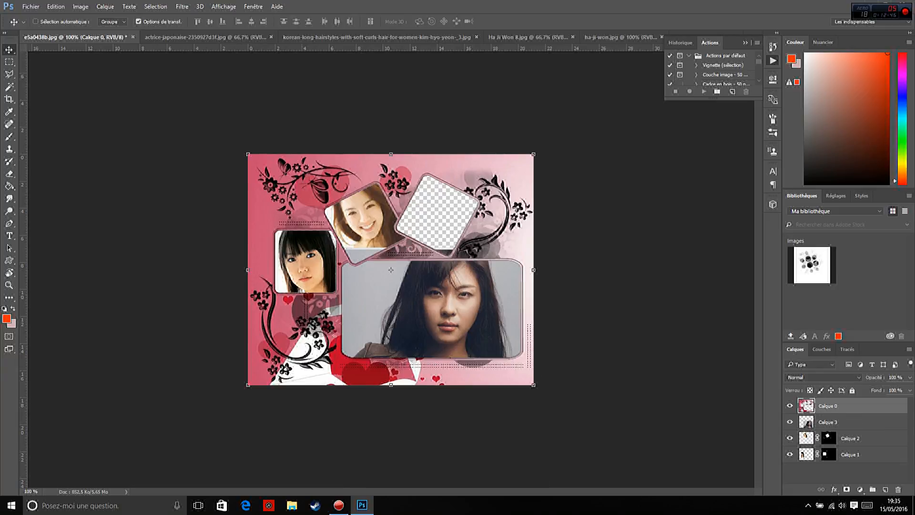
pyautogui.click(9, 87)
pyautogui.click(372, 286)
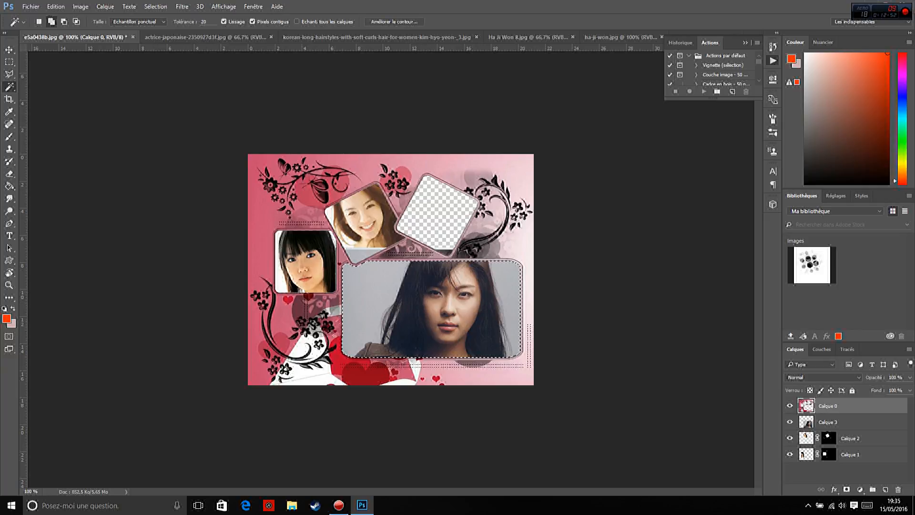
pyautogui.click(828, 422)
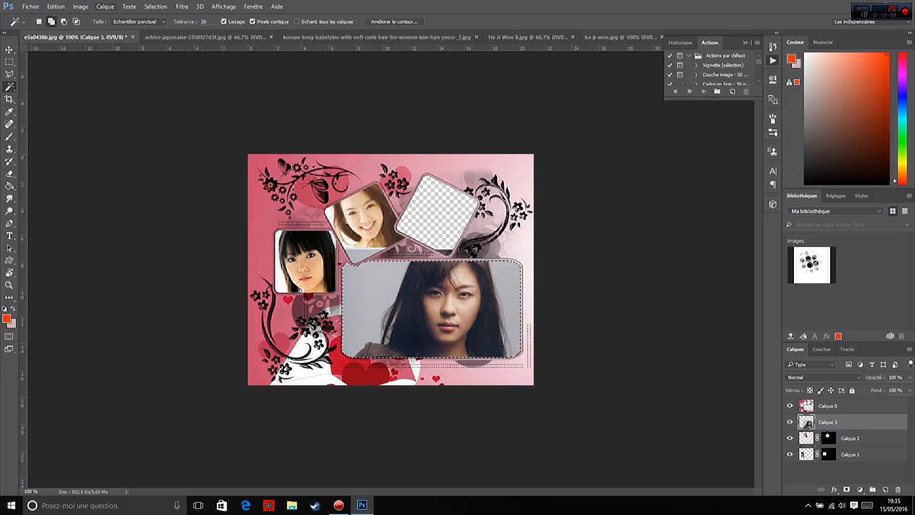
pyautogui.click(105, 7)
pyautogui.moveTo(143, 143)
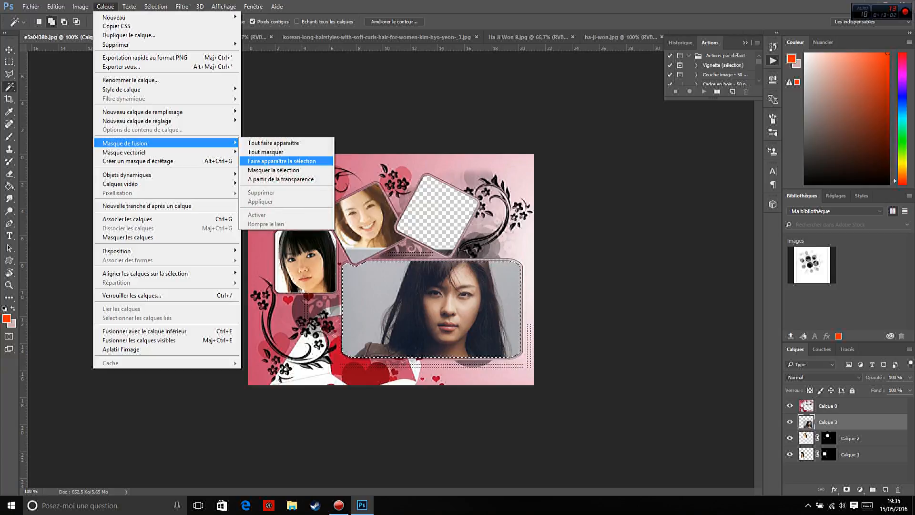
pyautogui.click(281, 161)
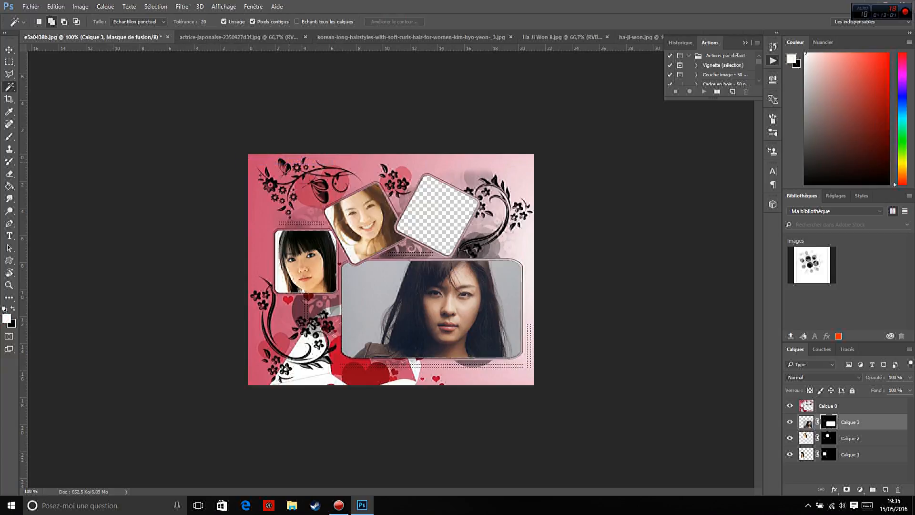
# Copy the entire ha-ji-won.jpg photo and paste it as a layer into the collage template e5a0438b.jpg.
pyautogui.click(637, 37)
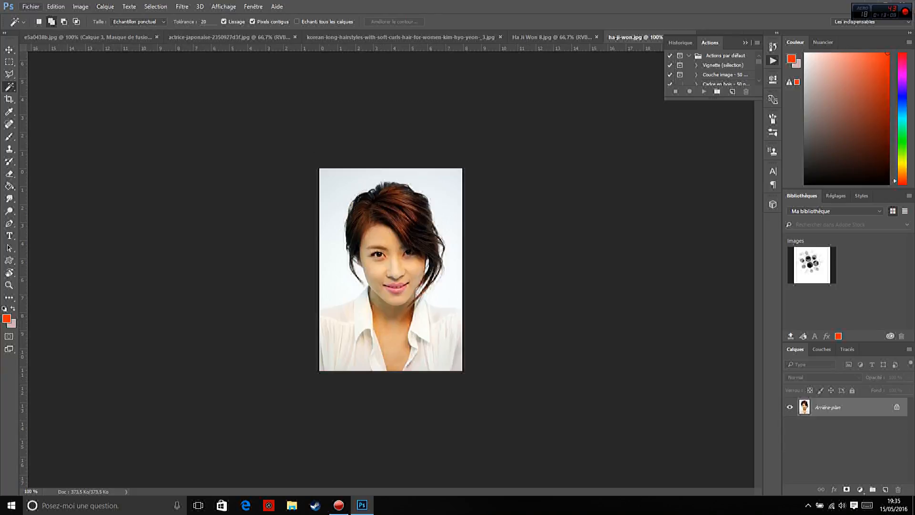
pyautogui.click(156, 6)
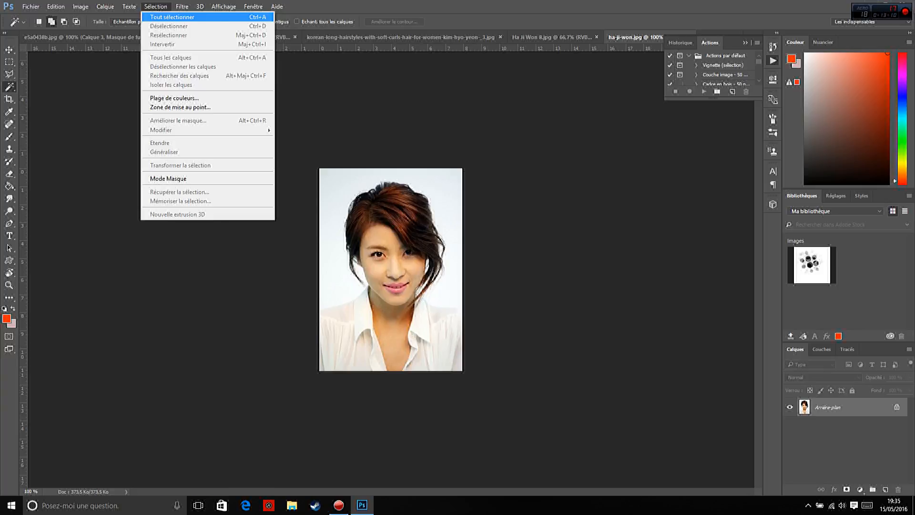
pyautogui.click(172, 16)
pyautogui.click(56, 6)
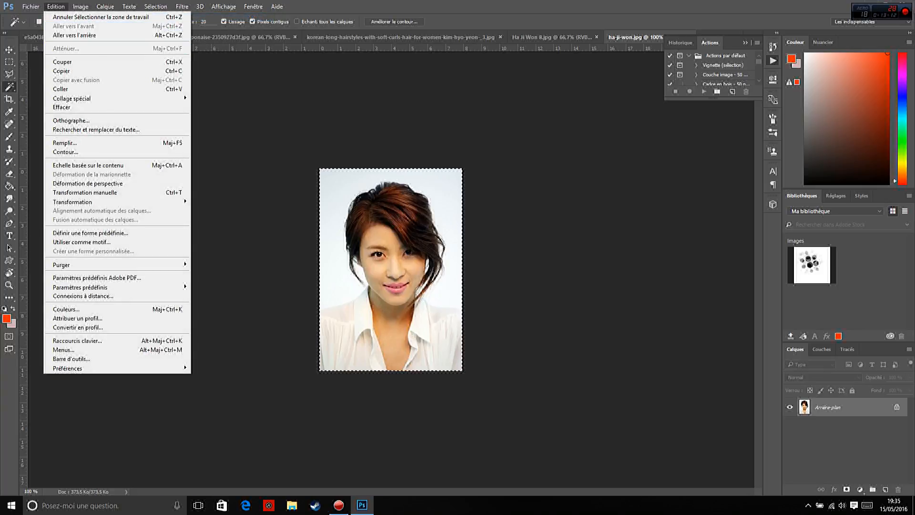
pyautogui.click(61, 70)
pyautogui.hotkey('ctrl', 'Tab')
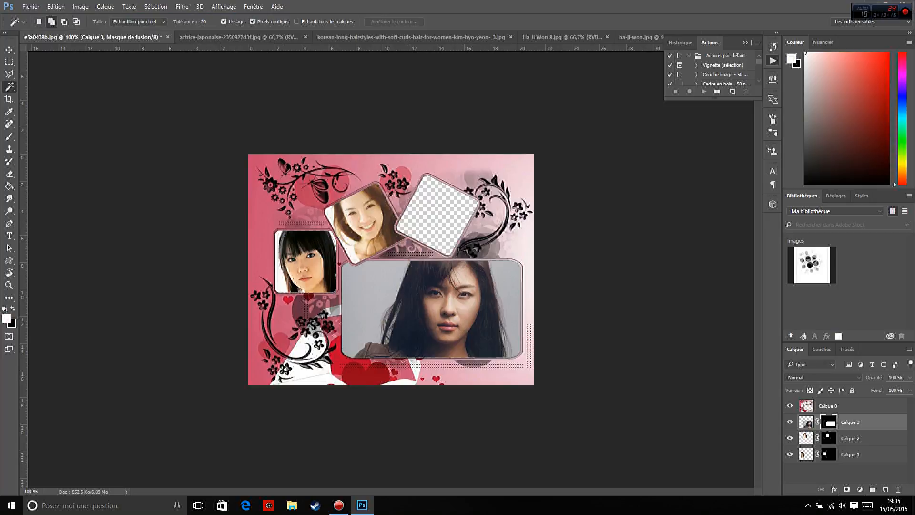
pyautogui.click(56, 6)
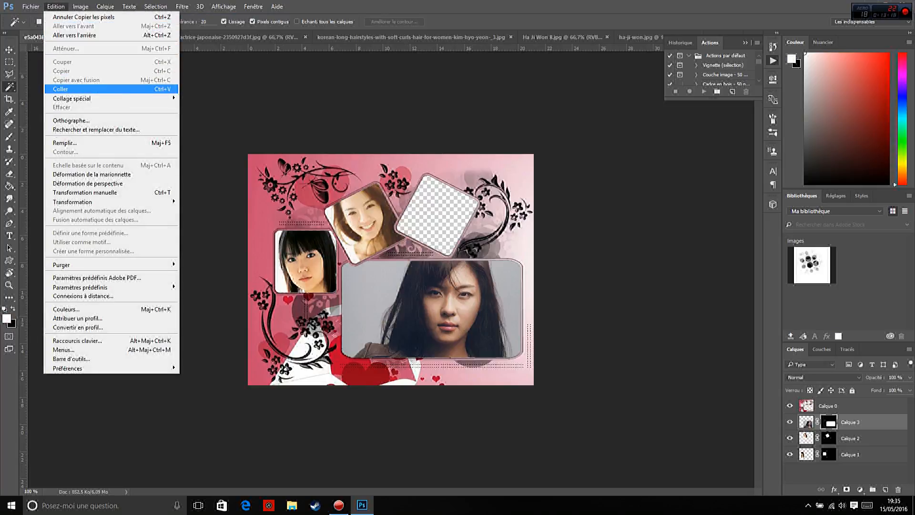
pyautogui.click(61, 89)
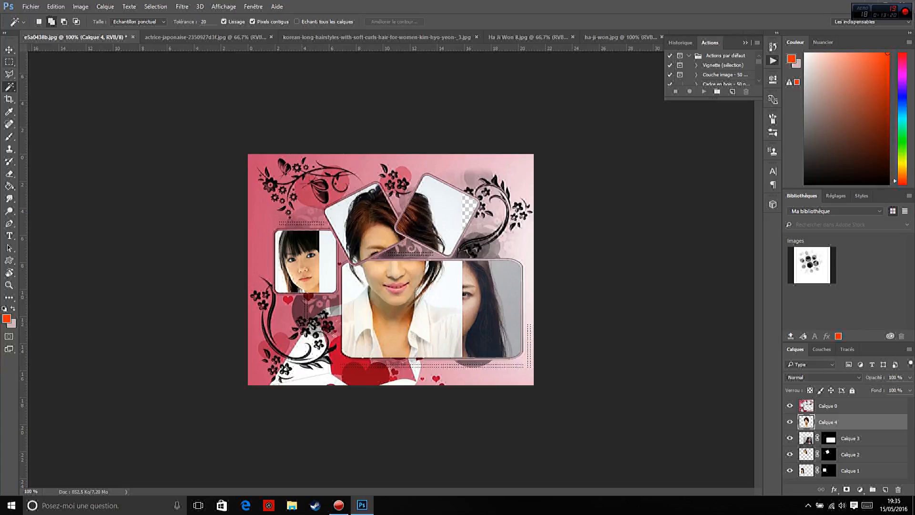
# Scale the pasted white-shirt portrait to about 60%, rotate it about 28.7° and place its face in the empty tilted frame, applying the transformation.
pyautogui.press('v')
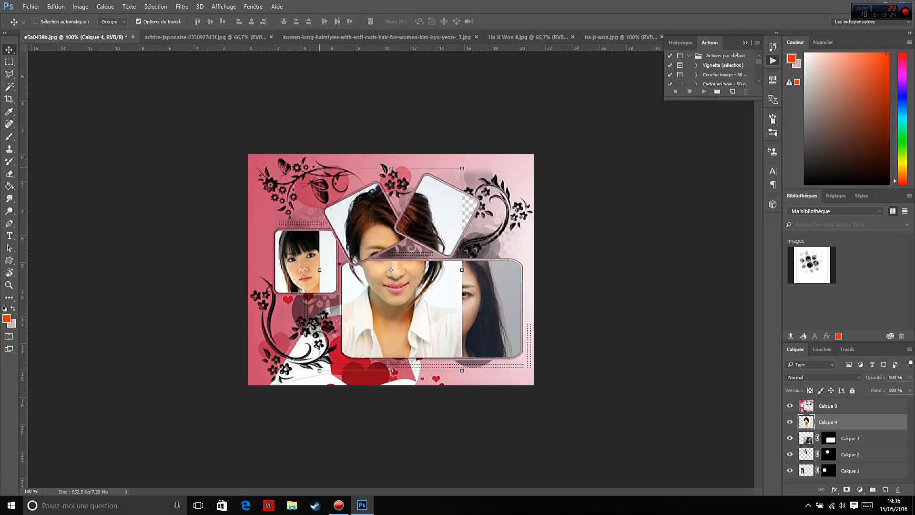
pyautogui.moveTo(320, 168); pyautogui.dragTo(377, 250)
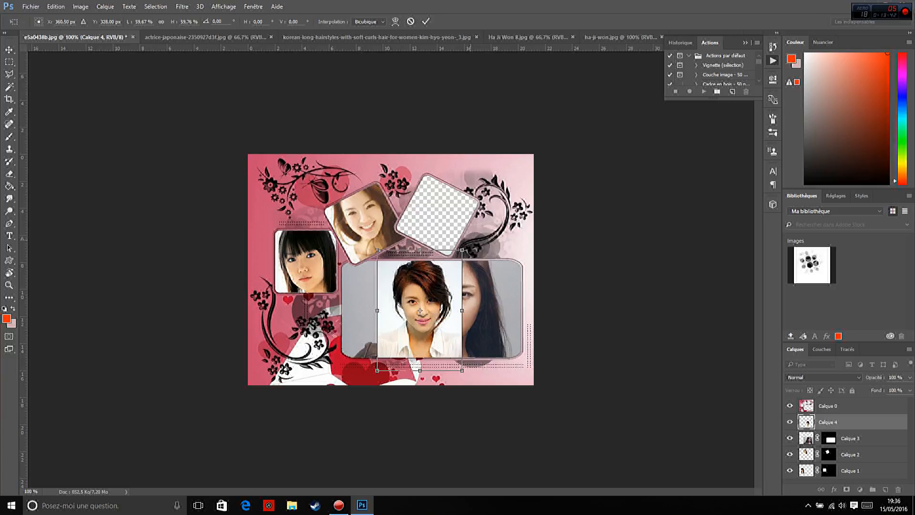
pyautogui.moveTo(472, 243); pyautogui.dragTo(498, 277)
pyautogui.moveTo(420, 311); pyautogui.dragTo(436, 222)
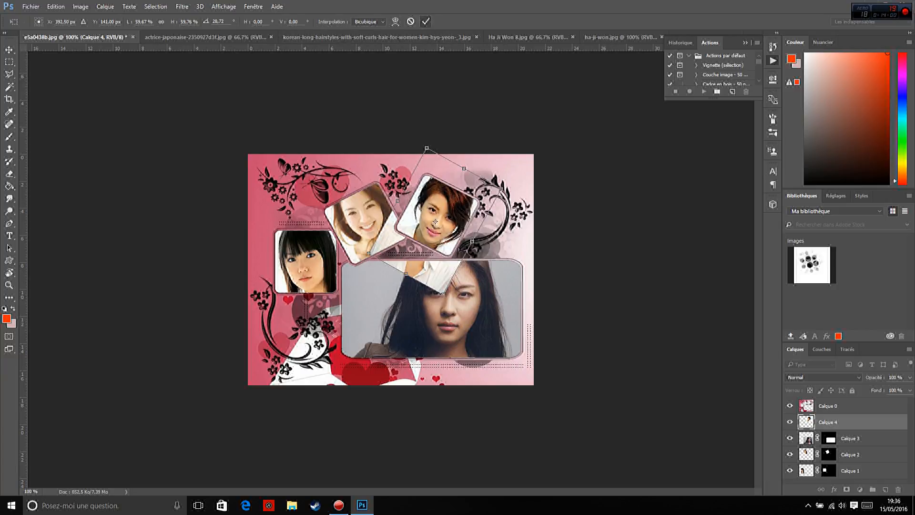
pyautogui.press('Return')
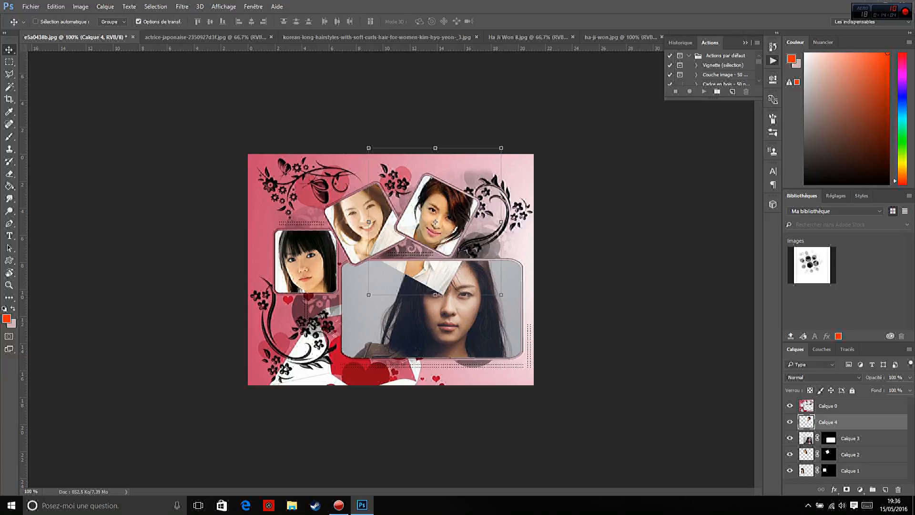
# Select the right tilted frame's opening on Calque 0 with the Magic Wand and mask Calque 4 to reveal only that selection.
pyautogui.click(828, 406)
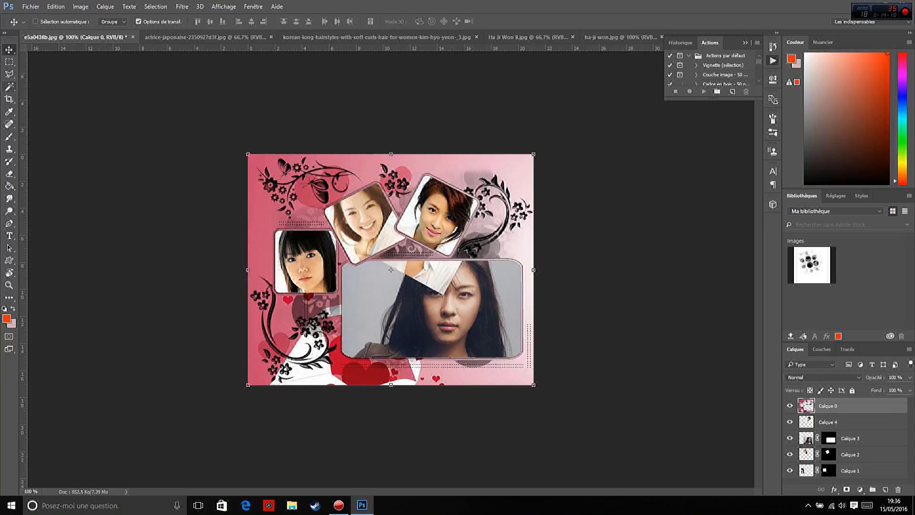
pyautogui.press('w')
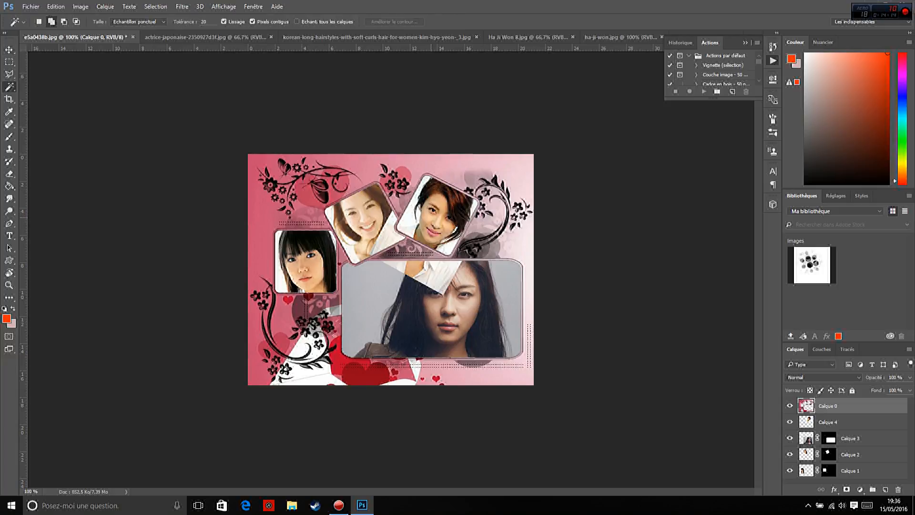
pyautogui.click(432, 218)
pyautogui.click(828, 422)
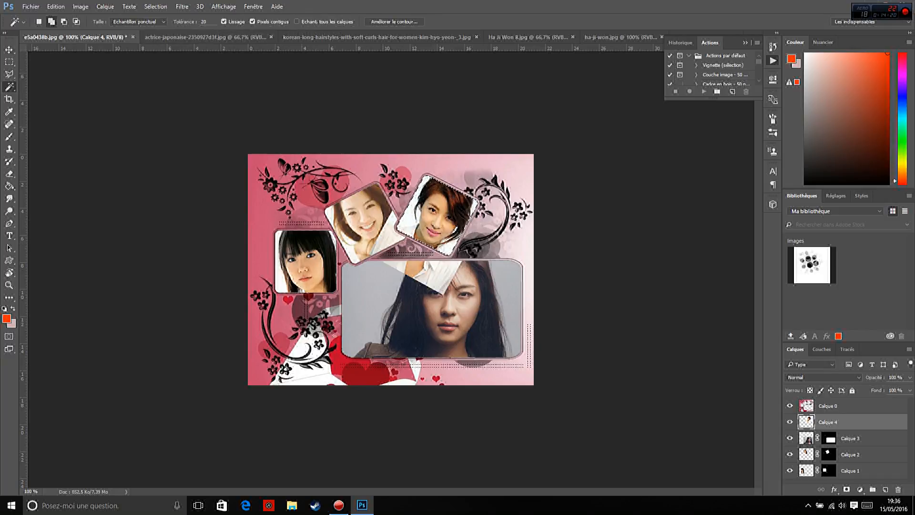
pyautogui.click(105, 7)
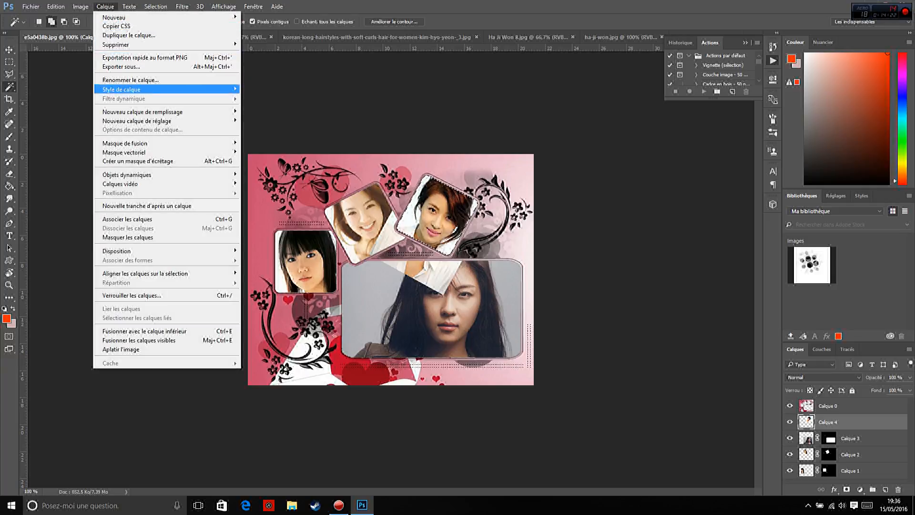
pyautogui.moveTo(143, 143)
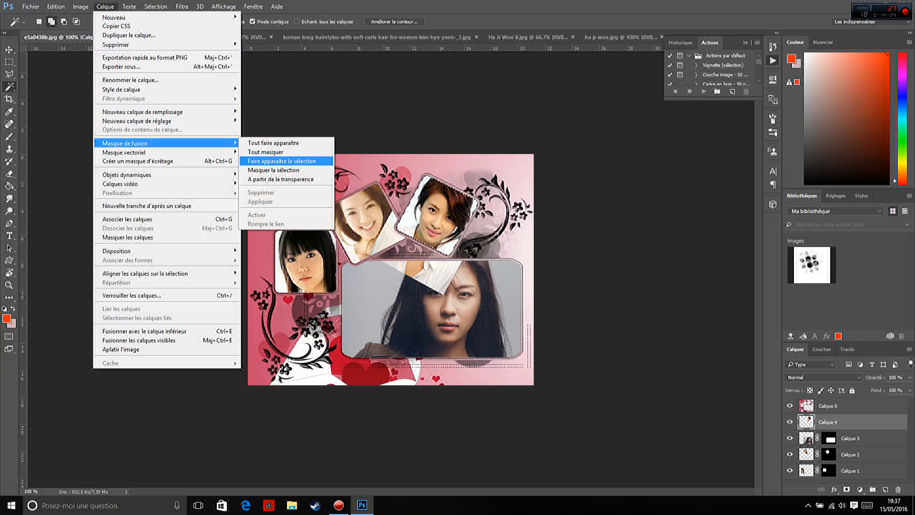
pyautogui.click(281, 160)
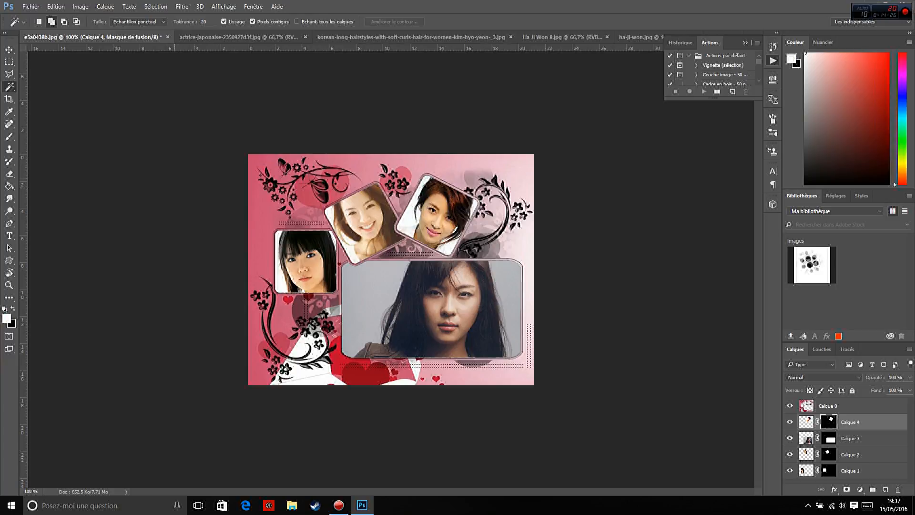
pyautogui.press('z')
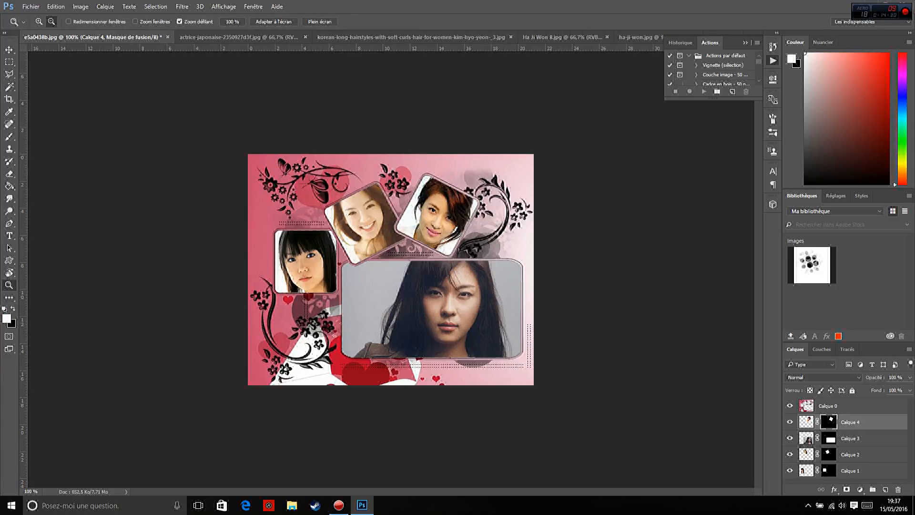